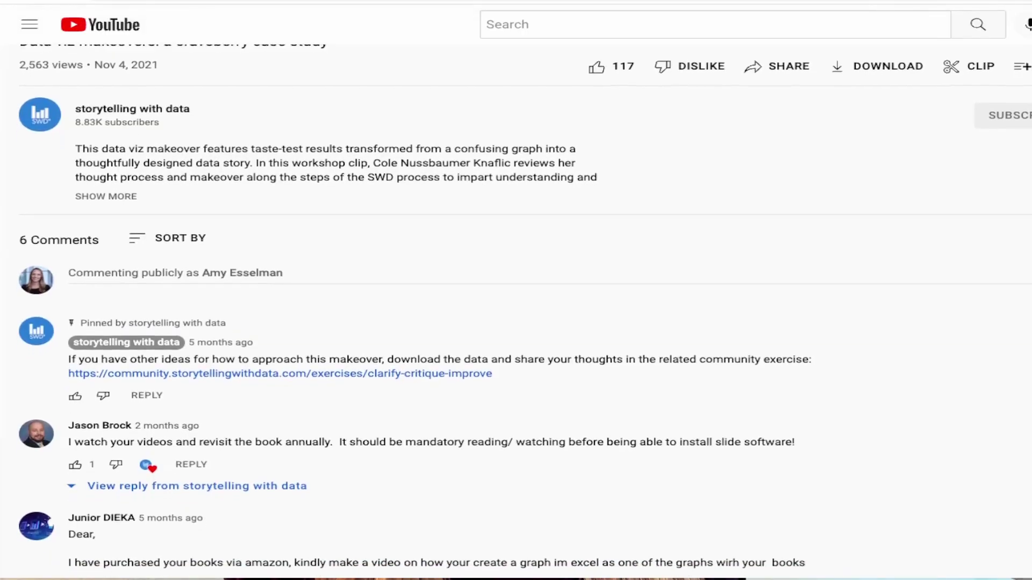
Insert a Line with Markers chart from the car sales table B2:D14
scroll(524, 312, down, 1)
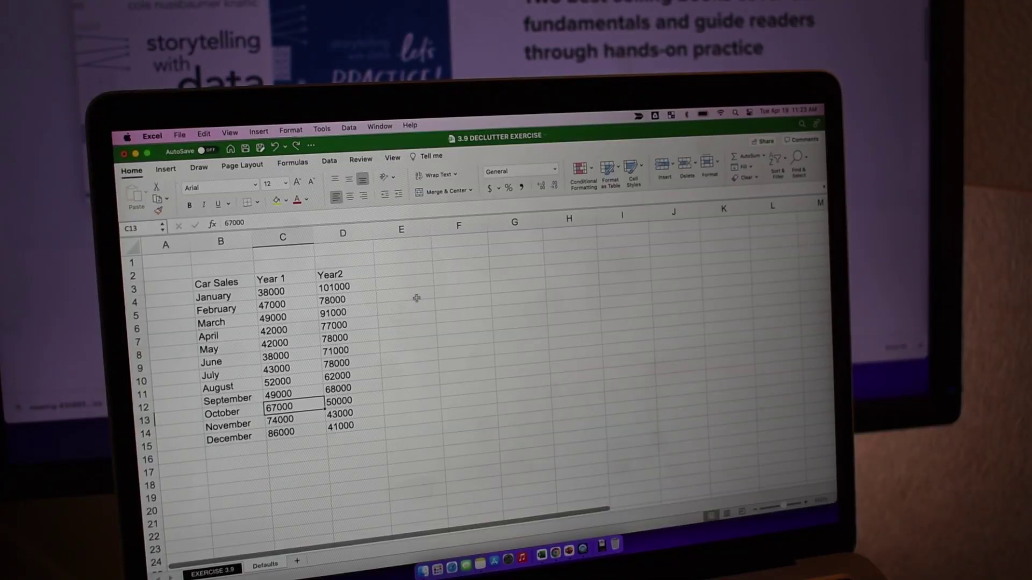
drag(344, 427, 215, 284)
click(165, 169)
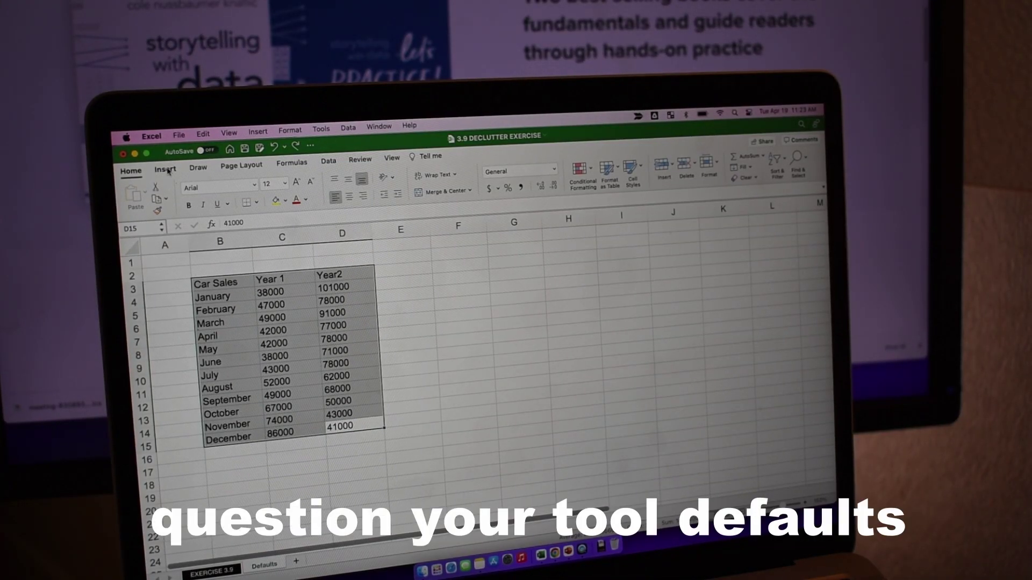
click(459, 177)
click(633, 219)
Enlarge the chart and apply a chart style that shows data labels
drag(644, 286, 678, 228)
click(258, 191)
click(317, 192)
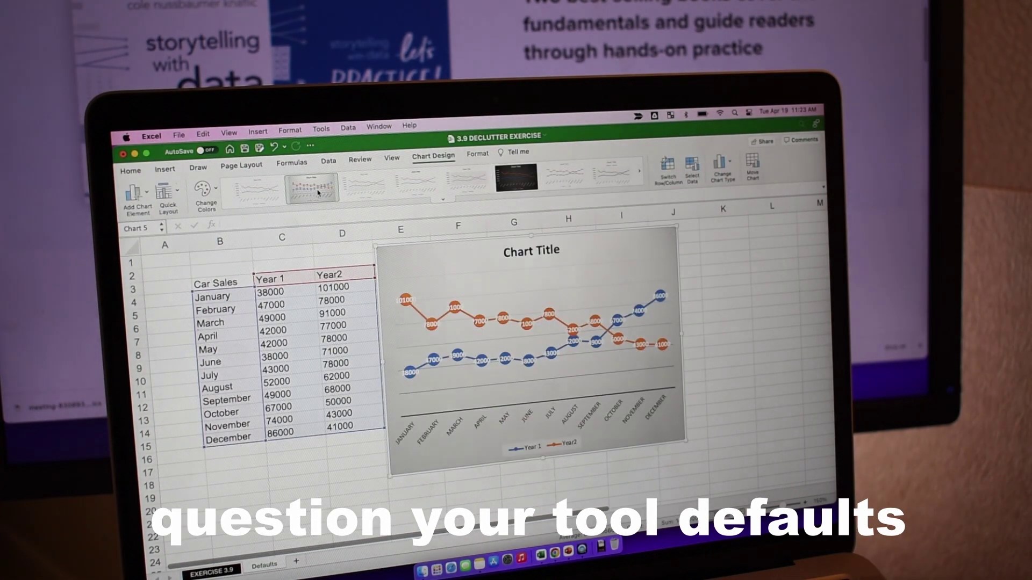
click(413, 187)
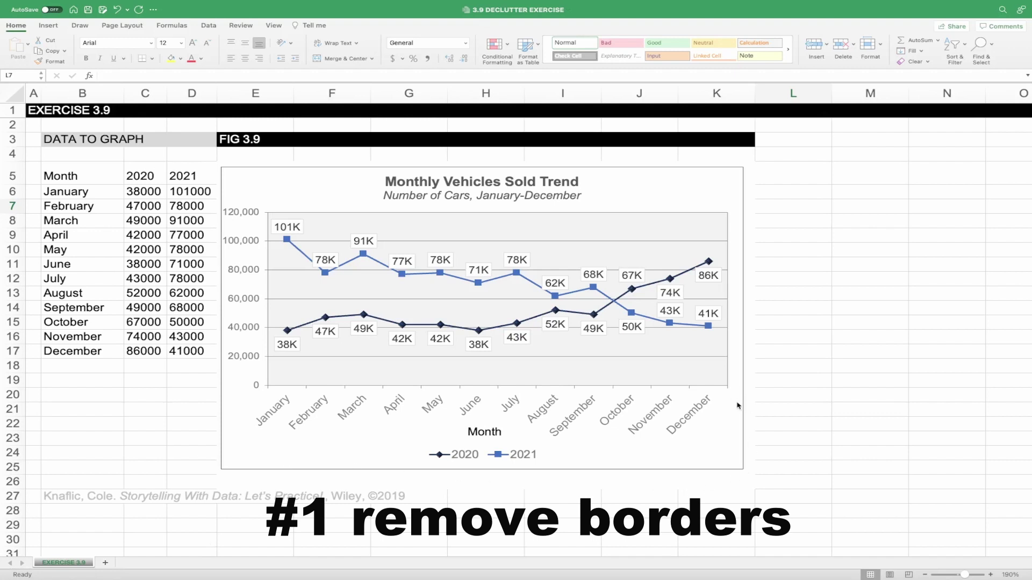
Set the Monthly Vehicles Sold Trend chart's Shape Outline to No Outline
click(715, 458)
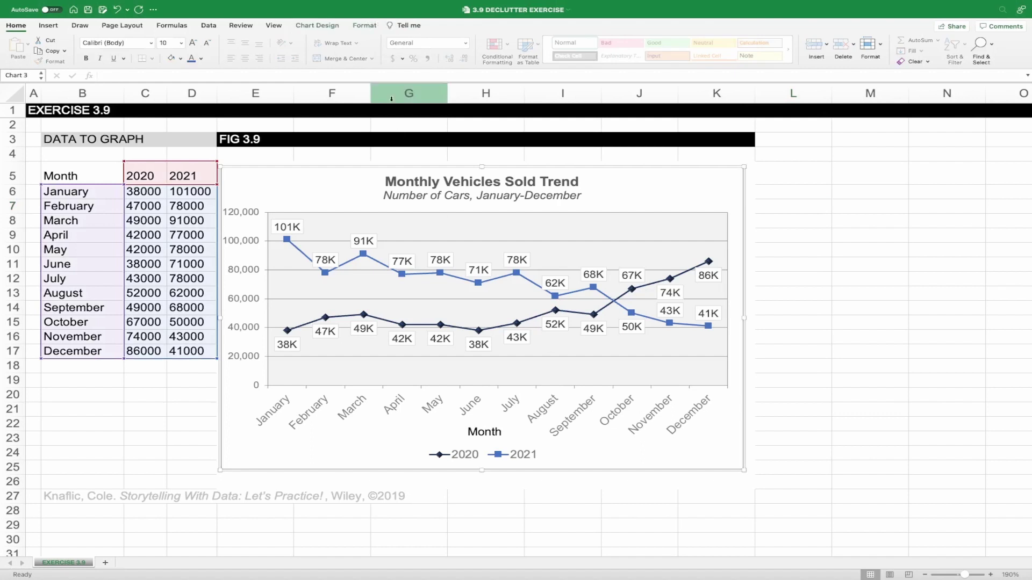
click(367, 27)
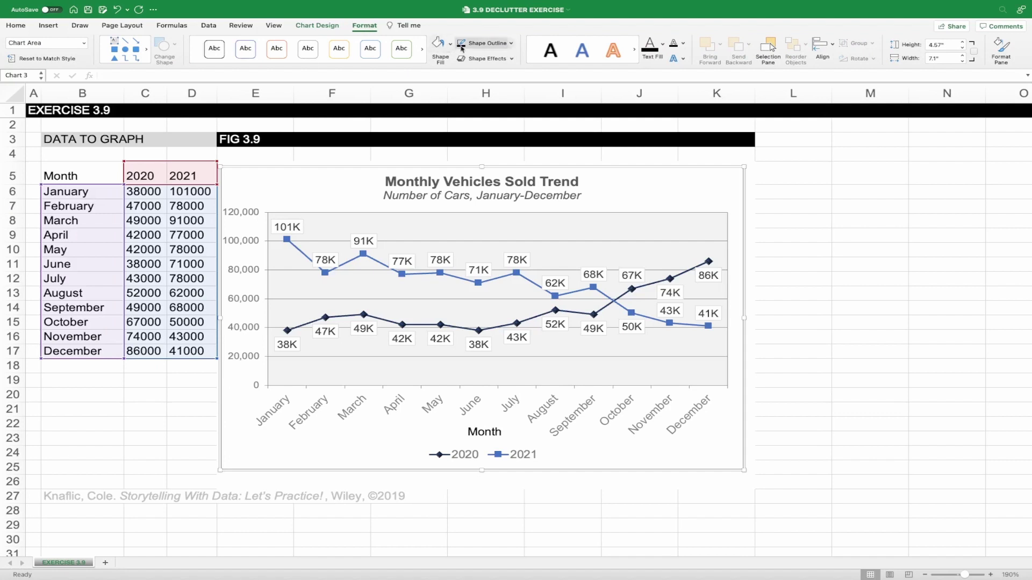
click(510, 44)
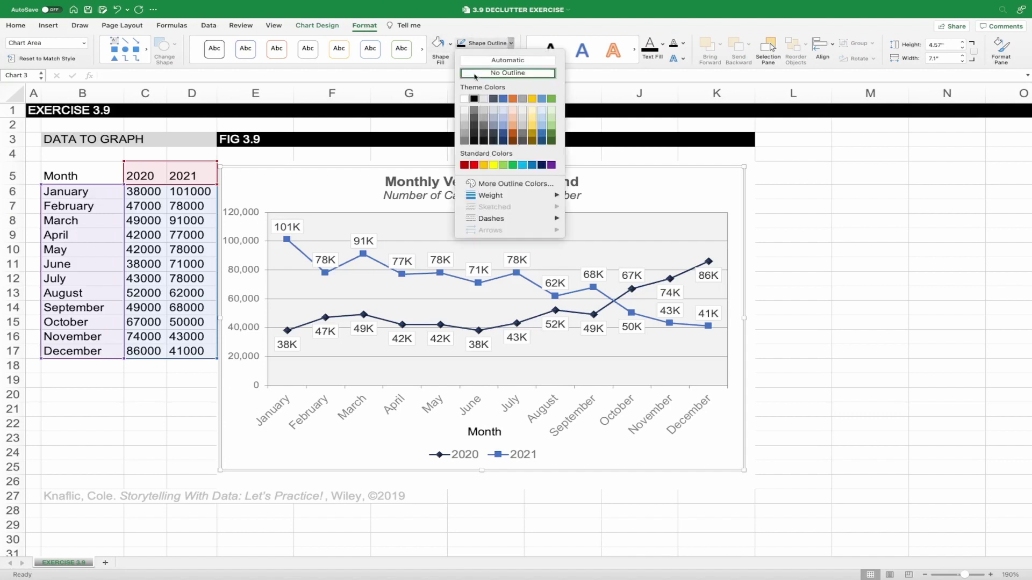
click(484, 73)
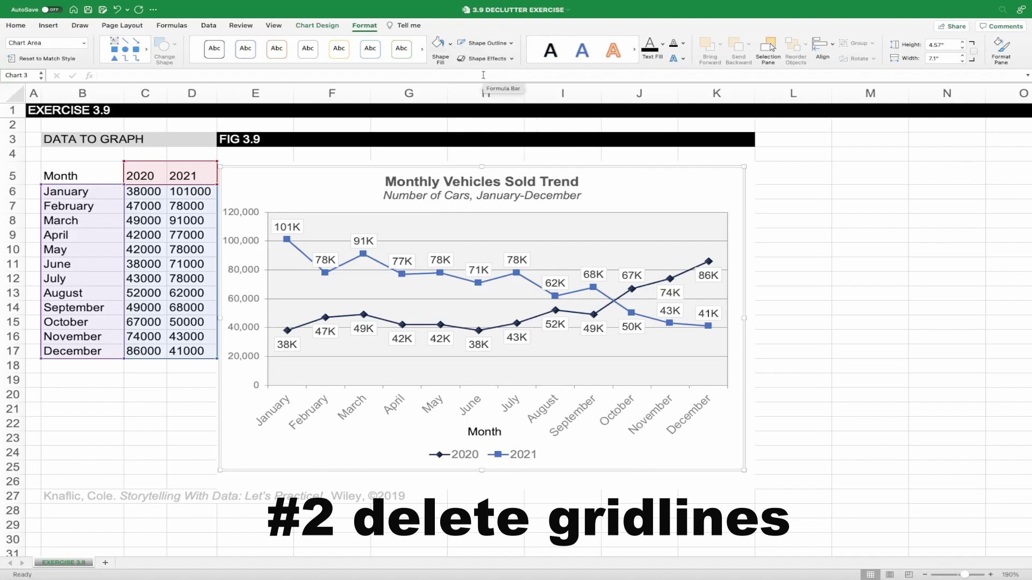
Select the chart's horizontal gridlines and remove them
click(788, 186)
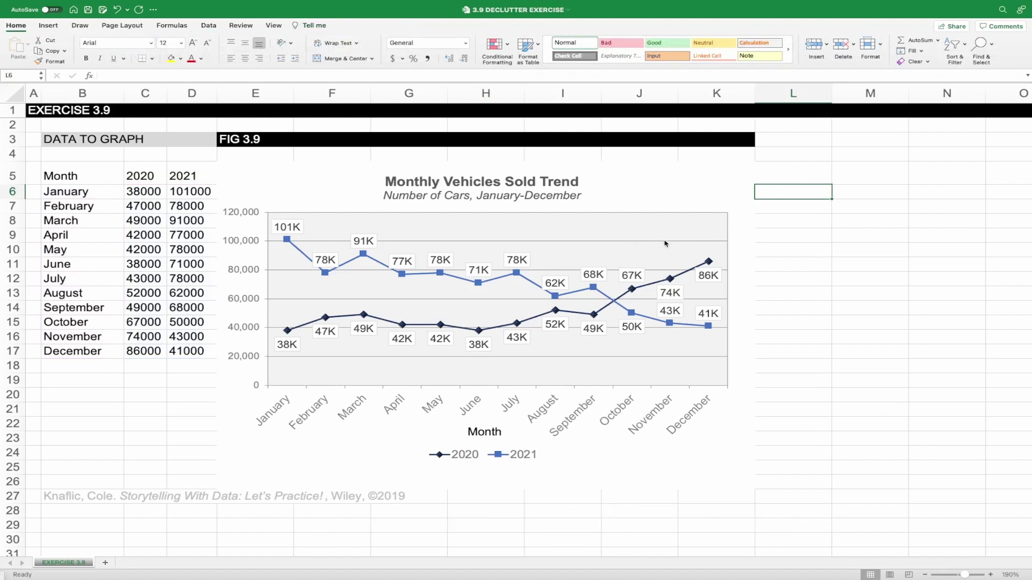
click(557, 244)
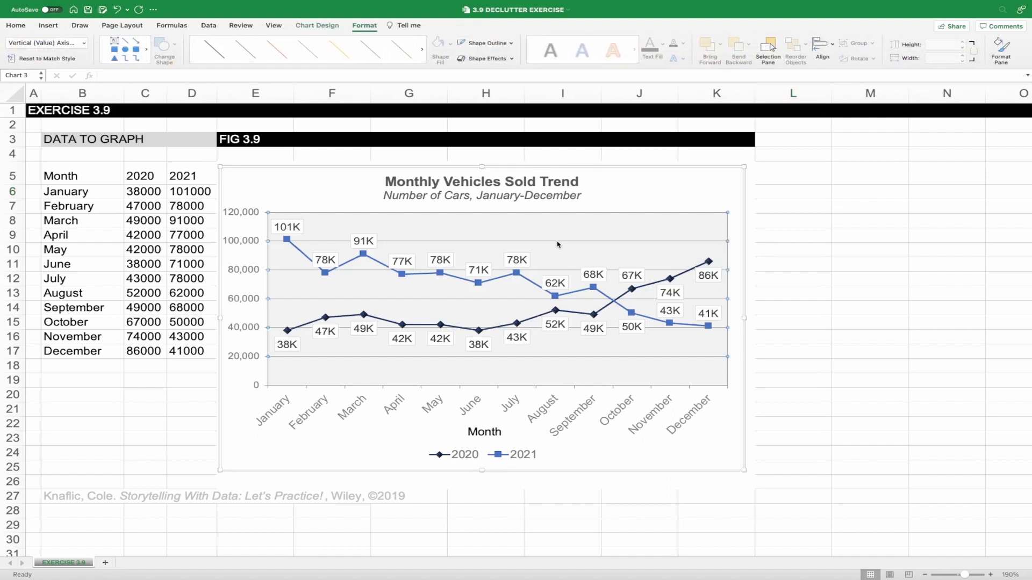
key(Escape)
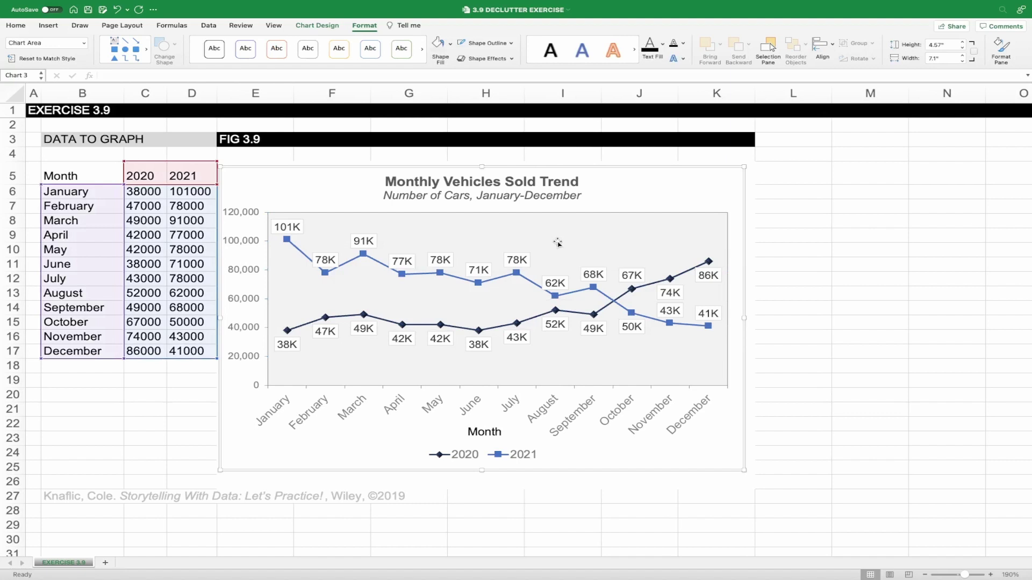
Give the chart's plot area No Fill and No Outline
click(609, 252)
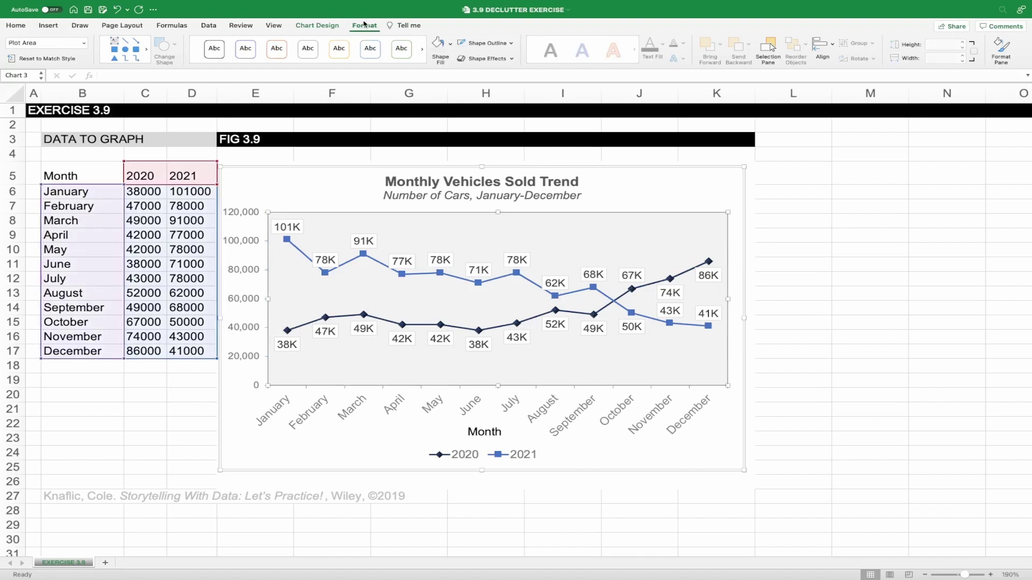
click(450, 45)
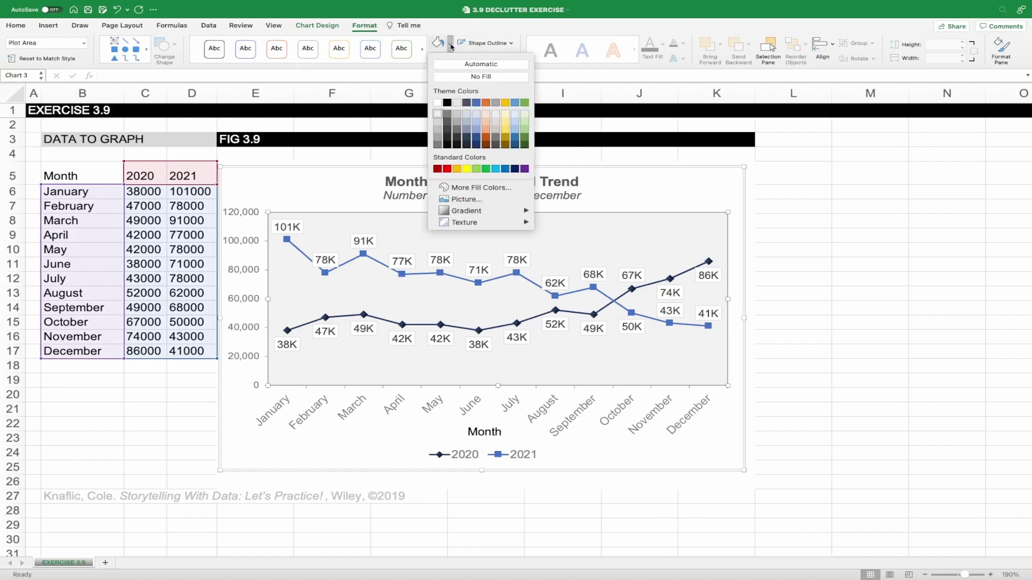
click(449, 78)
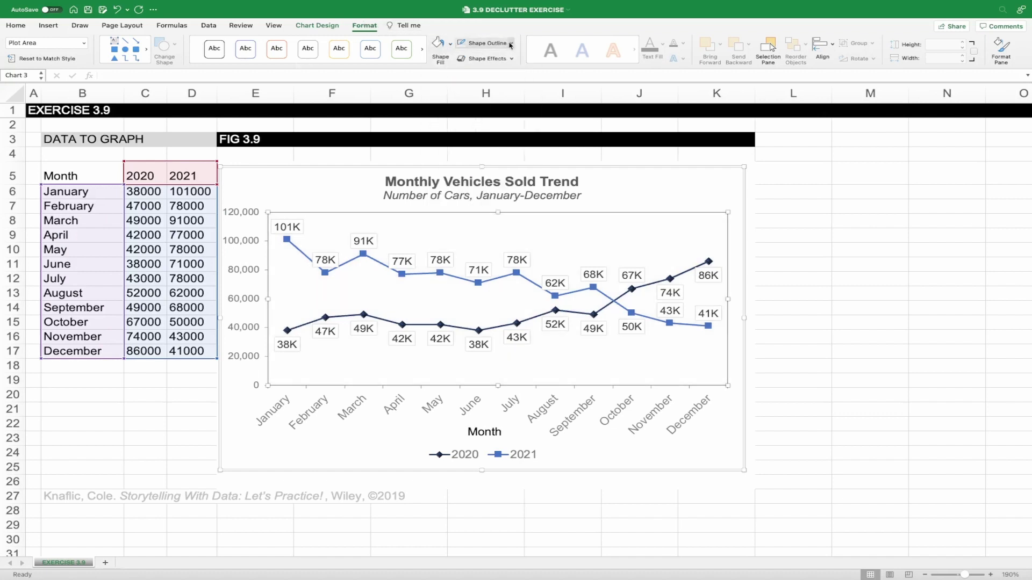
click(510, 45)
click(510, 77)
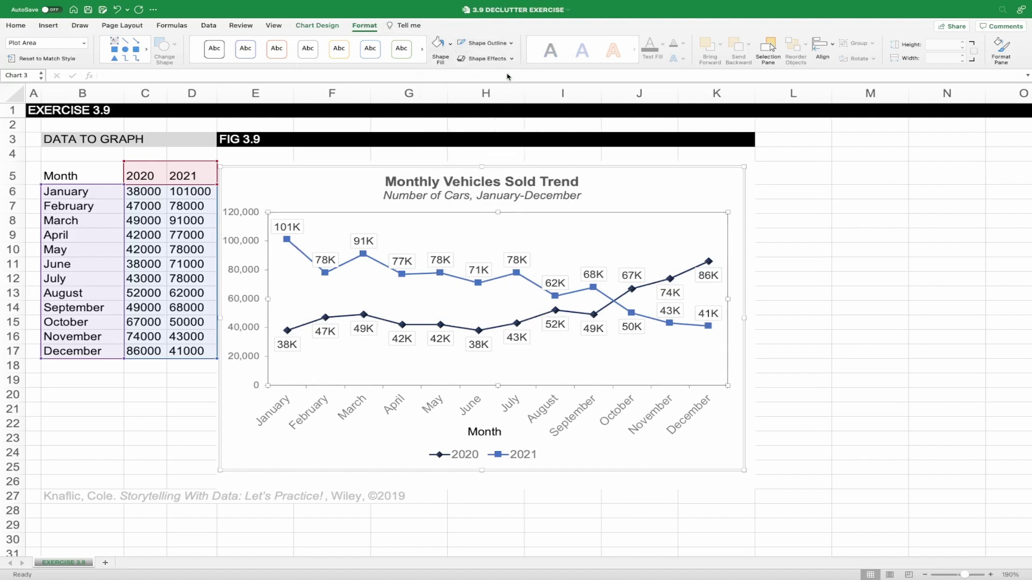
click(788, 175)
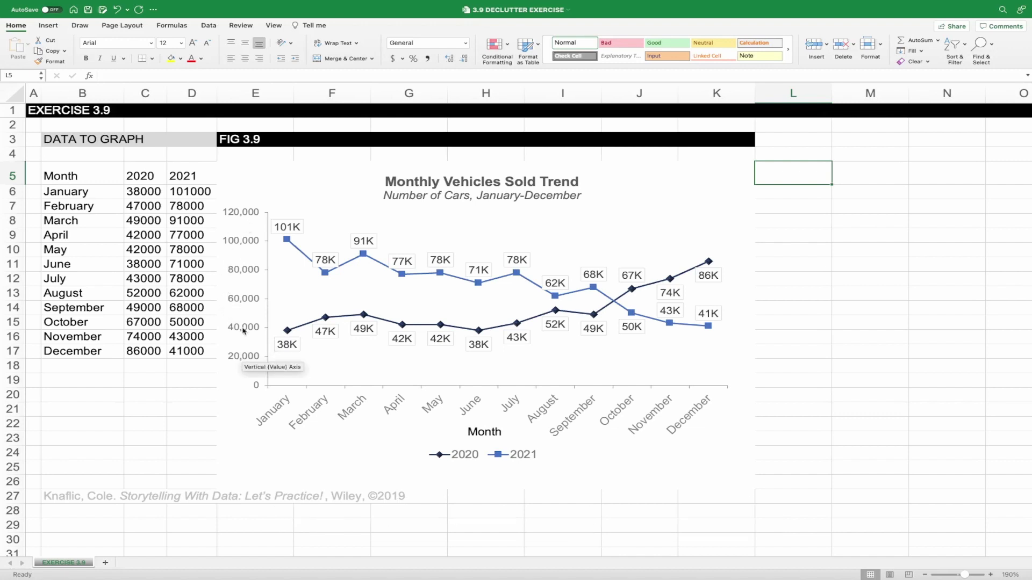
Set the vertical axis display units to Thousands
click(252, 303)
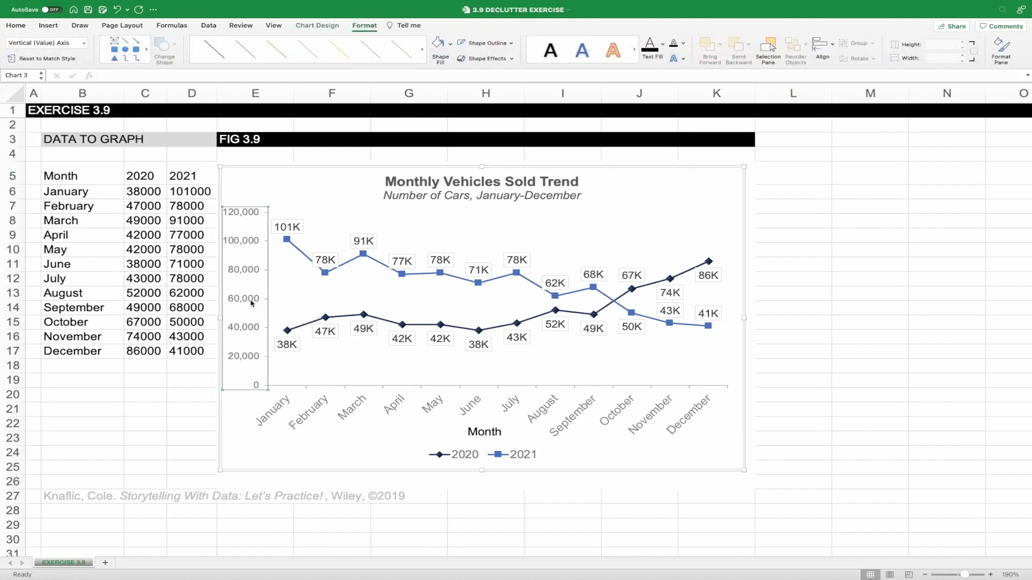
right_click(252, 303)
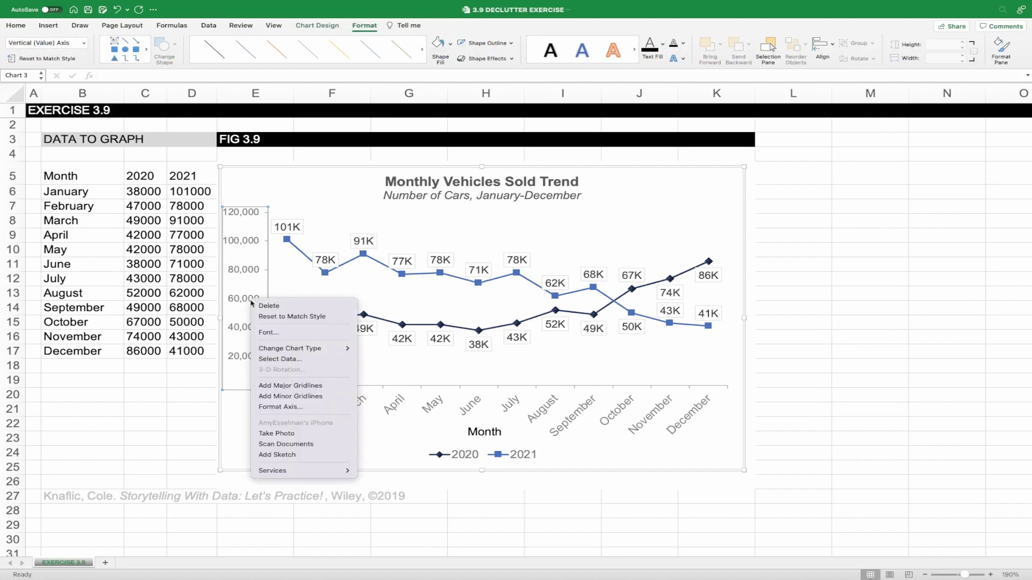
click(274, 407)
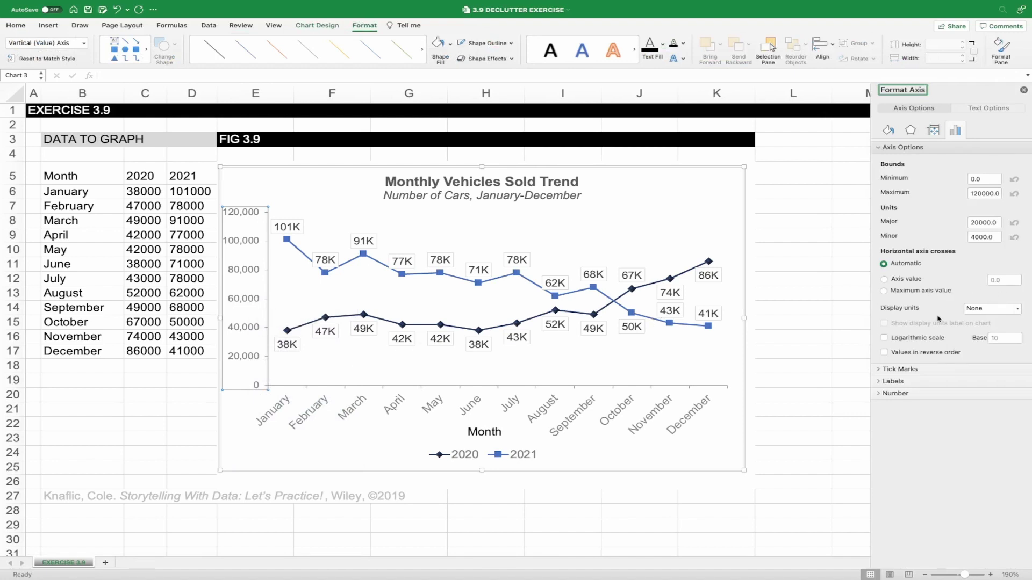
click(1016, 314)
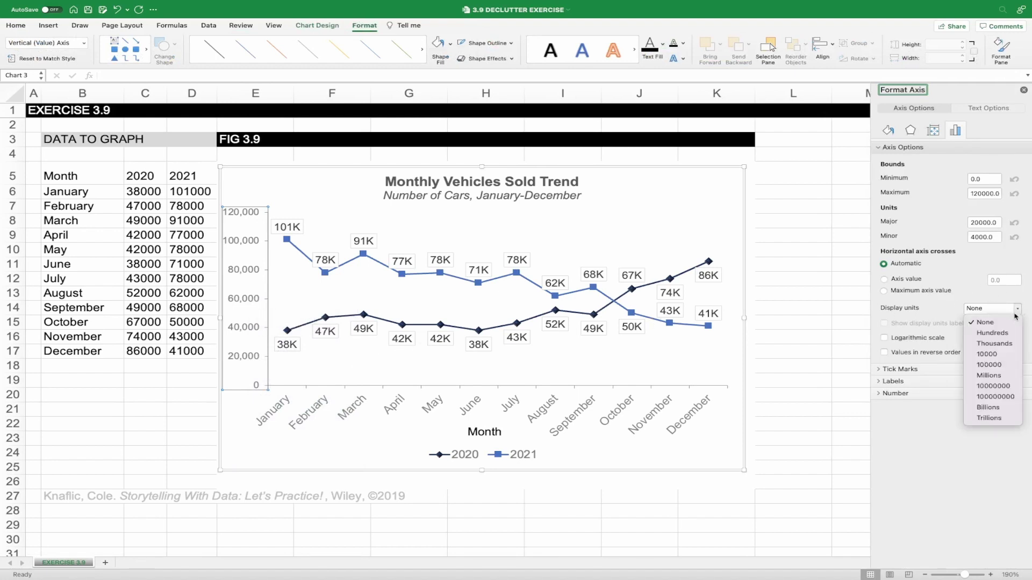
click(994, 344)
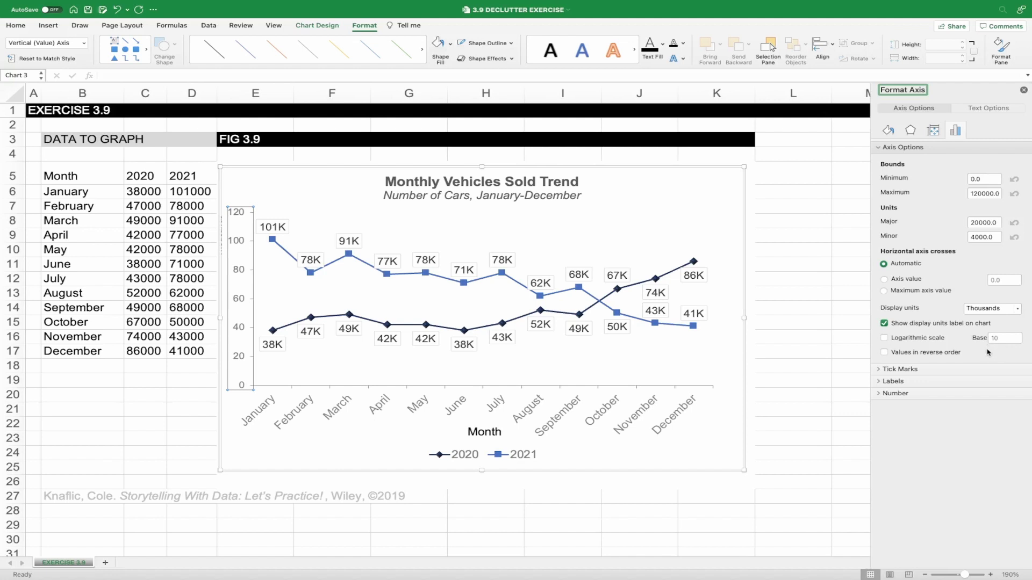
Apply the #,##0K number format to the axis and narrow the plot area from the left
click(882, 398)
scroll(937, 405, down, 1)
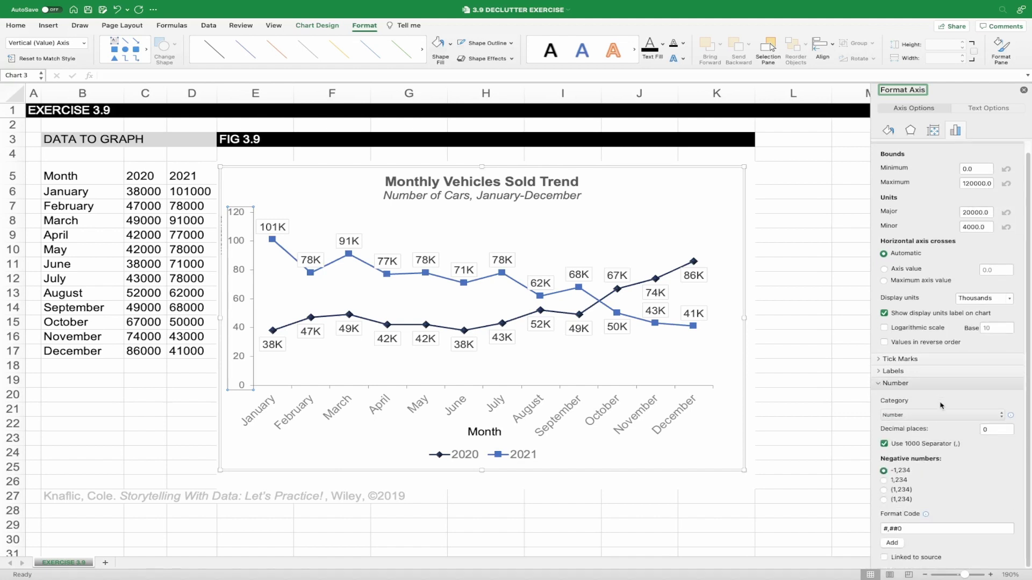
click(911, 529)
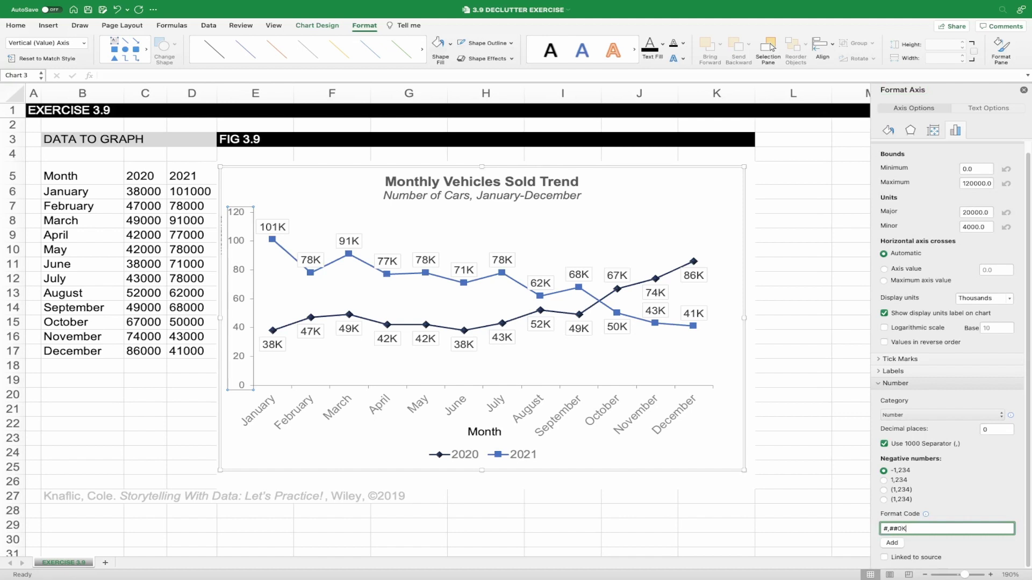
click(888, 545)
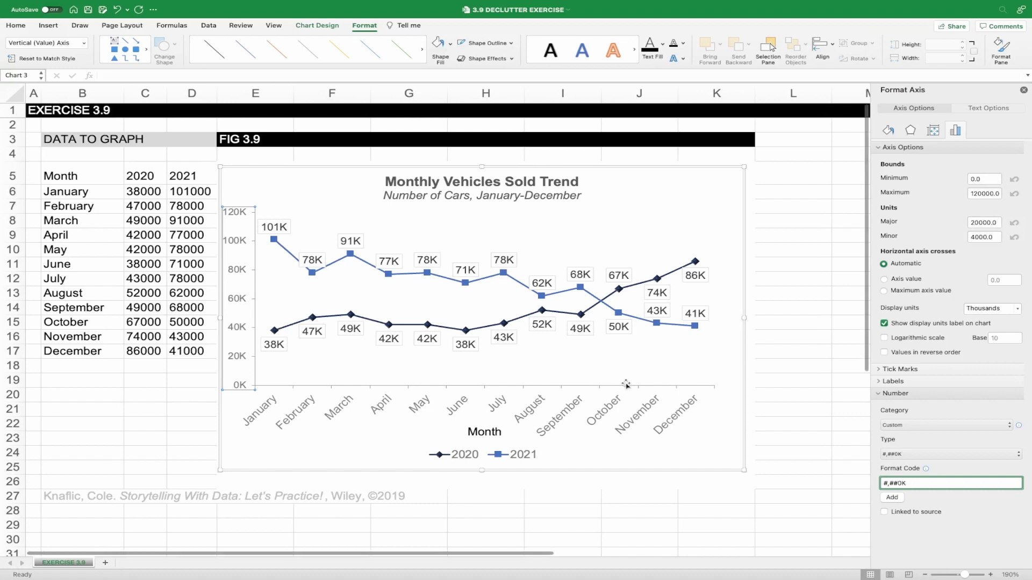
click(254, 299)
drag(254, 299, 273, 298)
Replace the Thousands label text with '# OF CARS SOLD'
click(231, 232)
drag(231, 216, 233, 264)
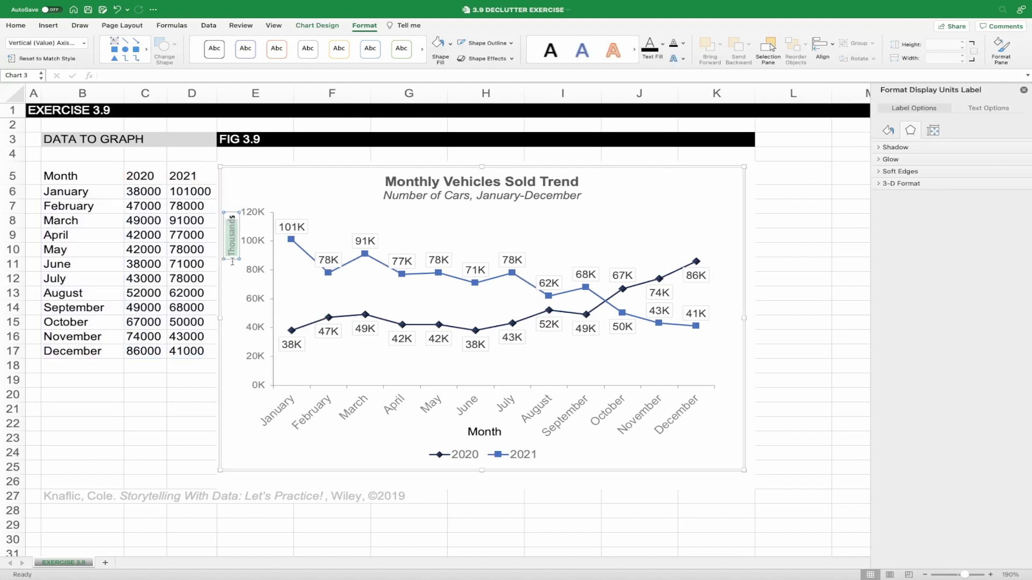
text(# OF)
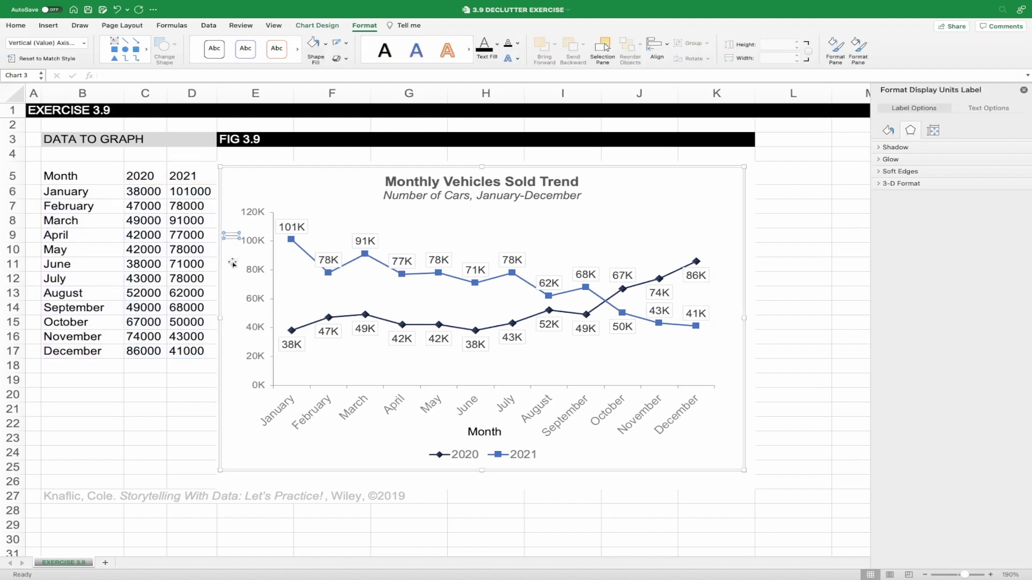
text( CARS SOLD)
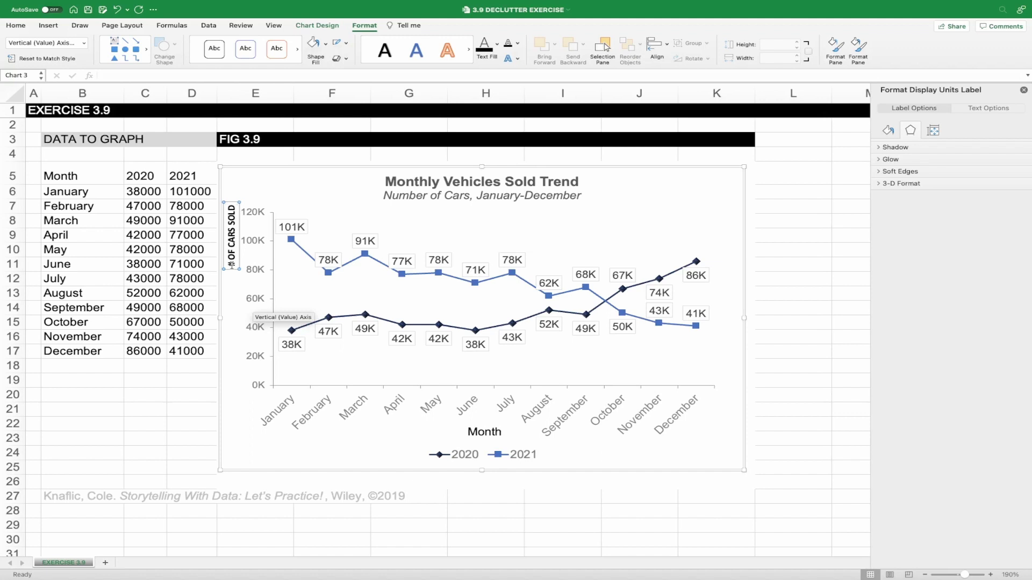
Format the '# OF CARS SOLD' title as grey 12-point Arial
drag(232, 264, 235, 215)
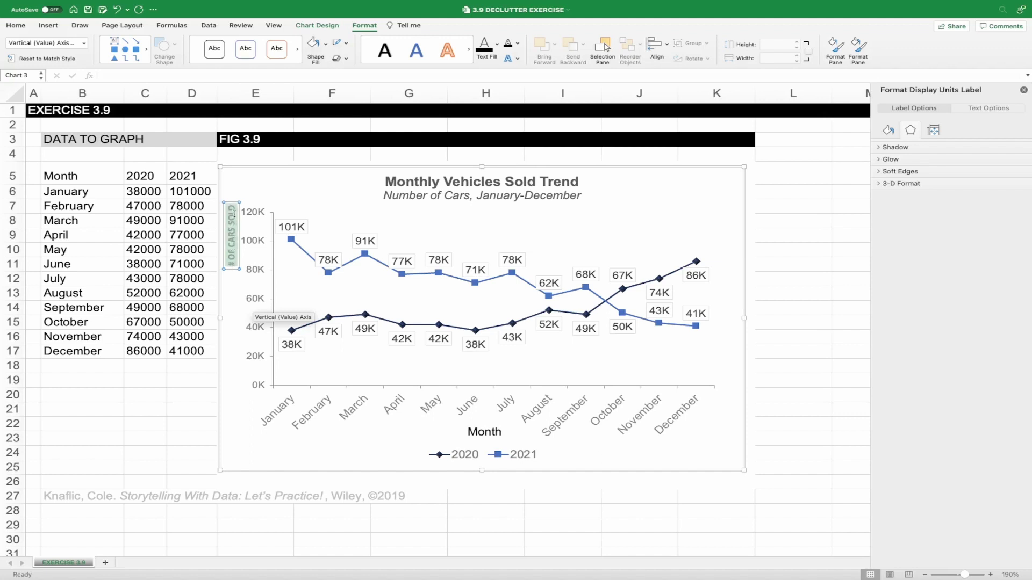
click(15, 26)
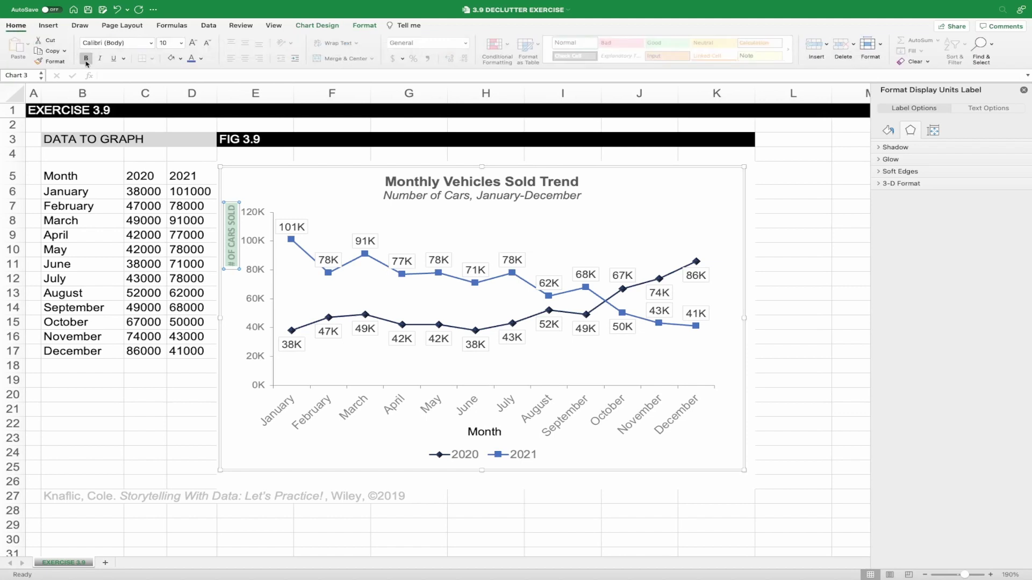
click(151, 43)
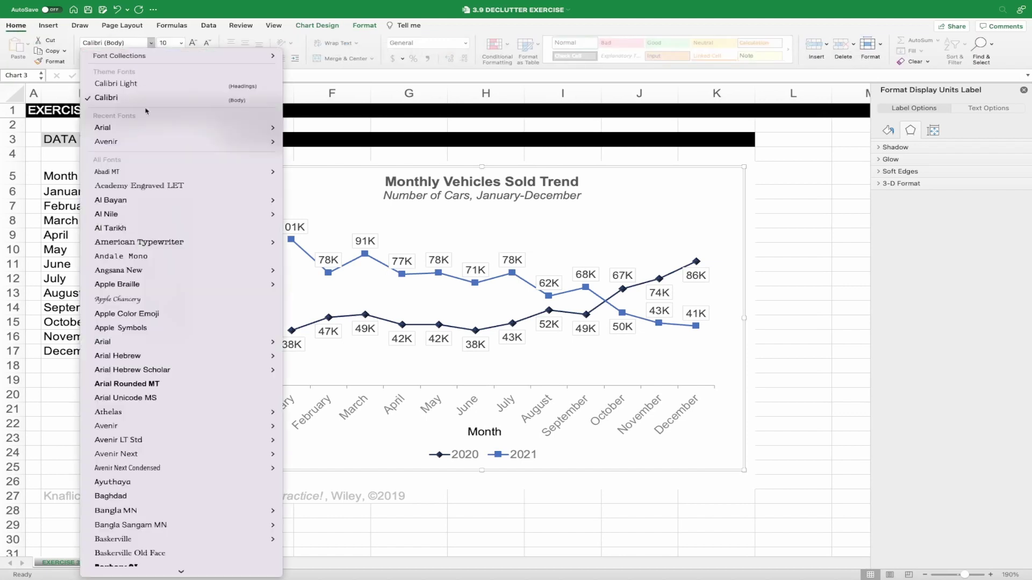
click(102, 128)
click(181, 43)
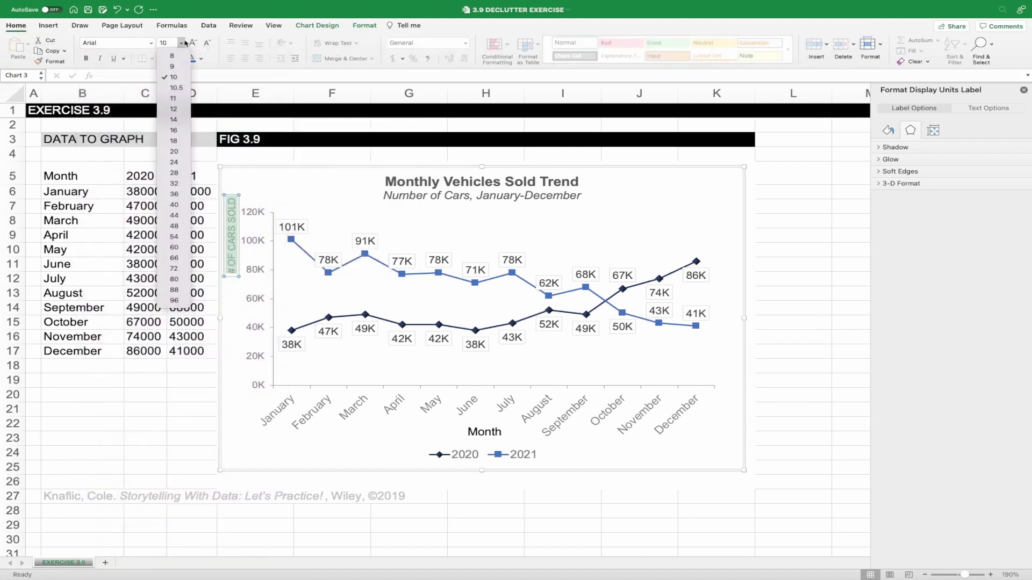
click(173, 109)
click(201, 59)
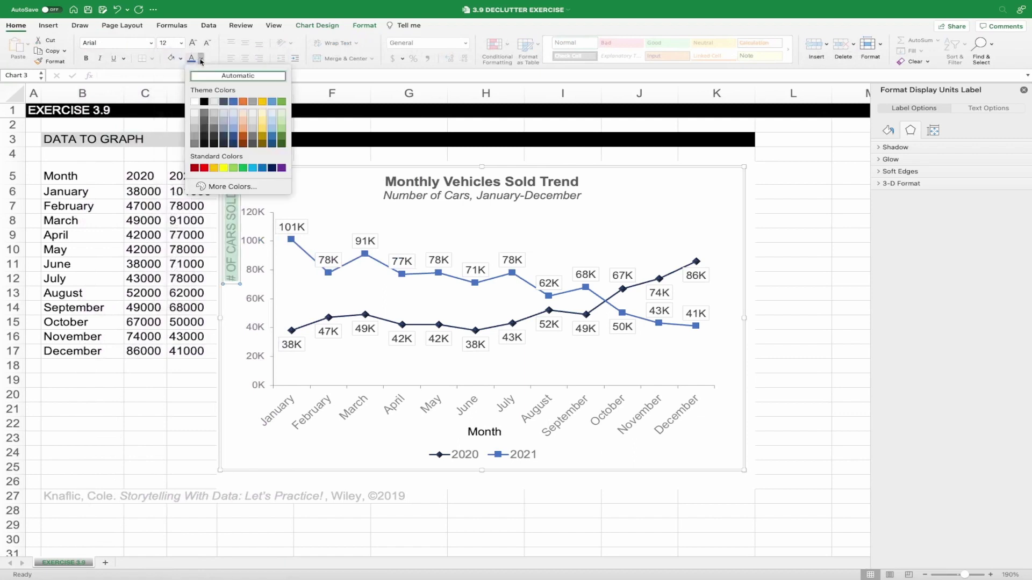
click(194, 143)
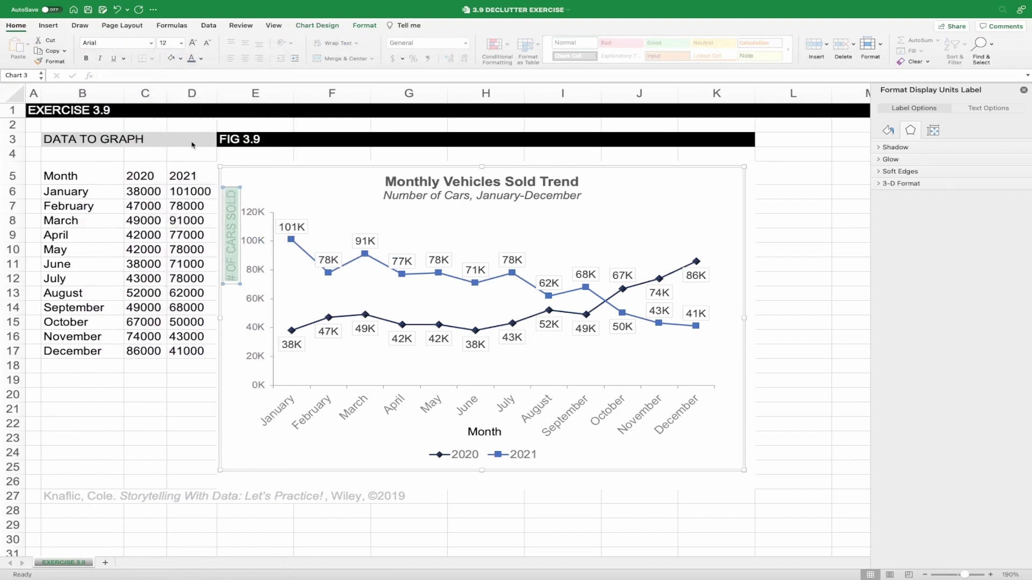
Set the vertical axis numbers to 12 point and reposition the axis title
click(247, 222)
click(181, 43)
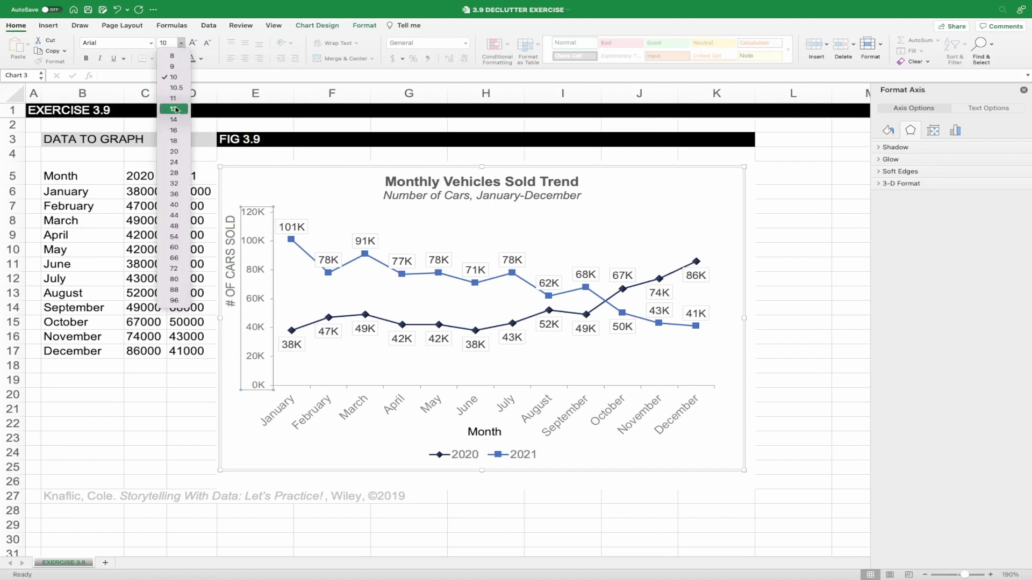
click(176, 110)
click(235, 247)
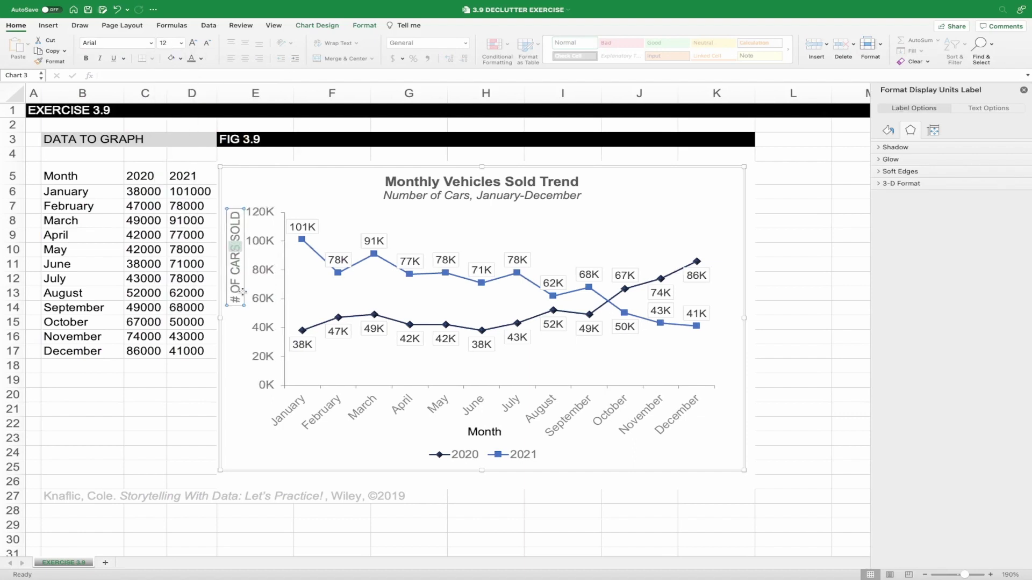
drag(232, 302, 233, 302)
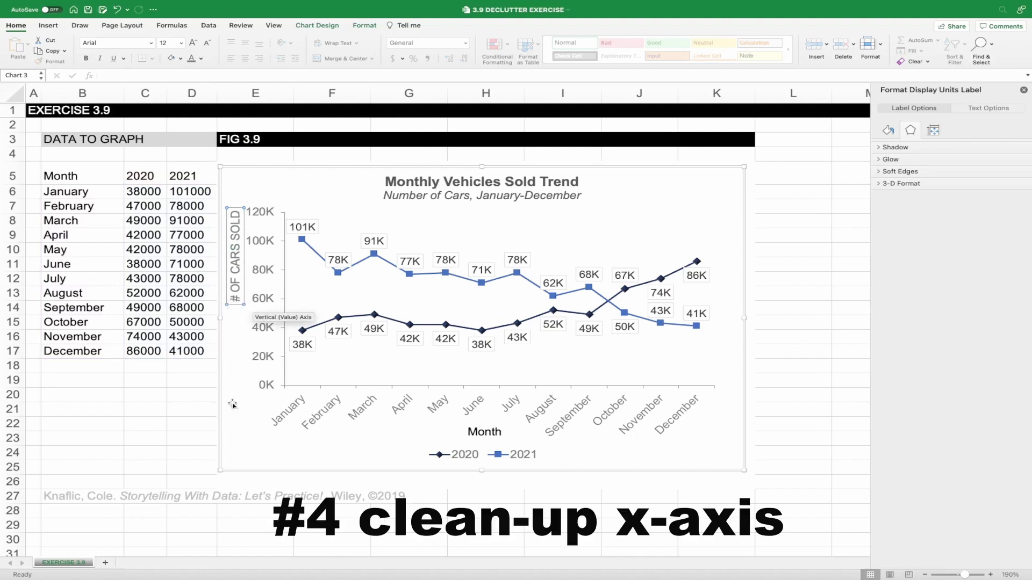
Copy the JAN–DEC abbreviations and paste them over the month names in B6:B17
click(261, 460)
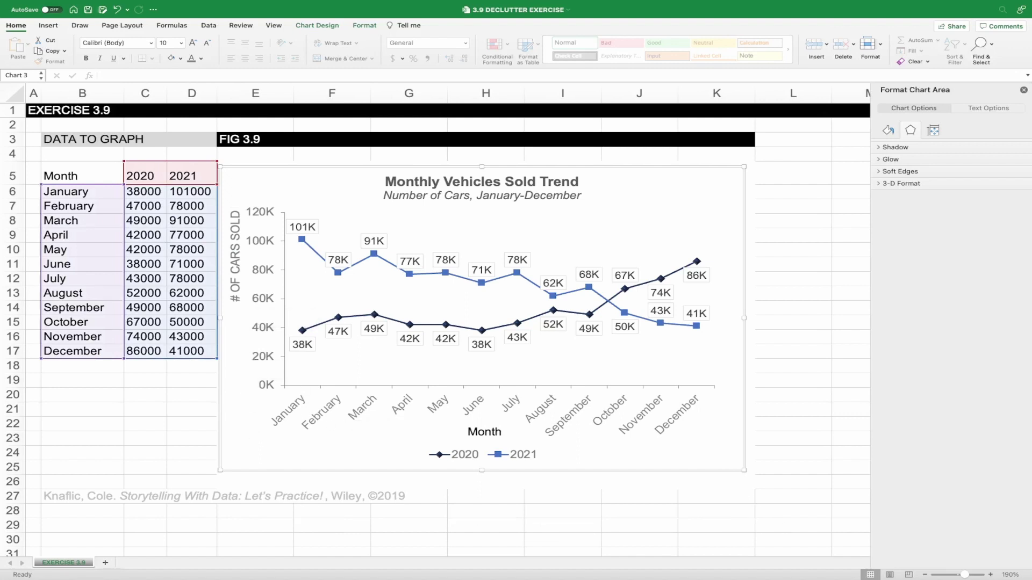
key(Escape)
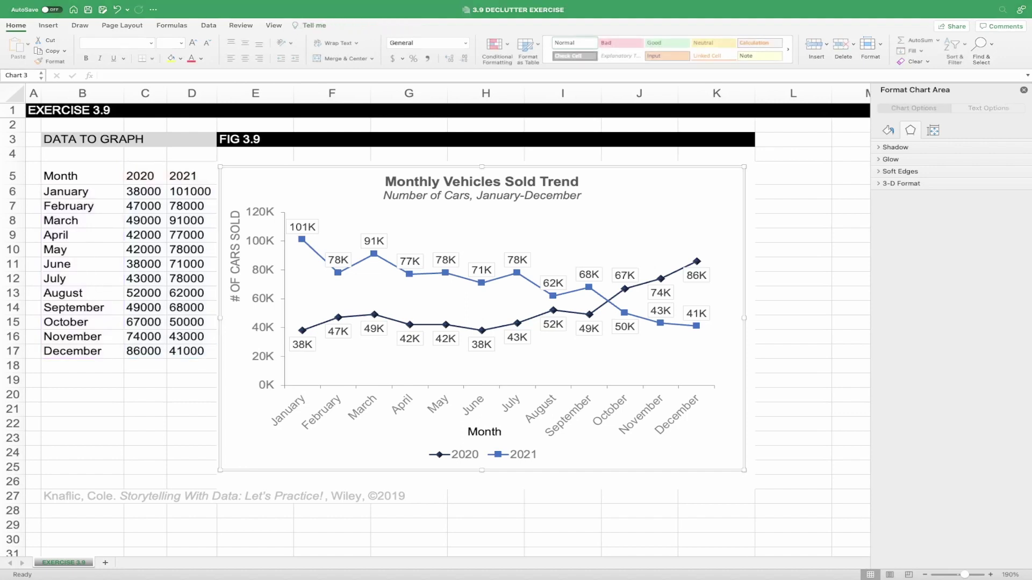
key(super+c)
click(77, 196)
drag(77, 196, 70, 350)
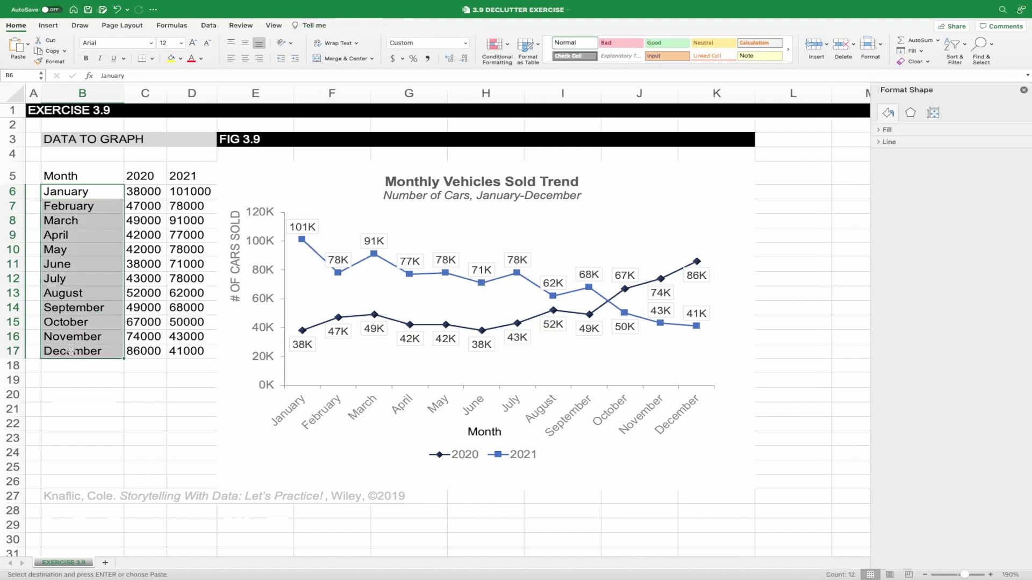
key(super+v)
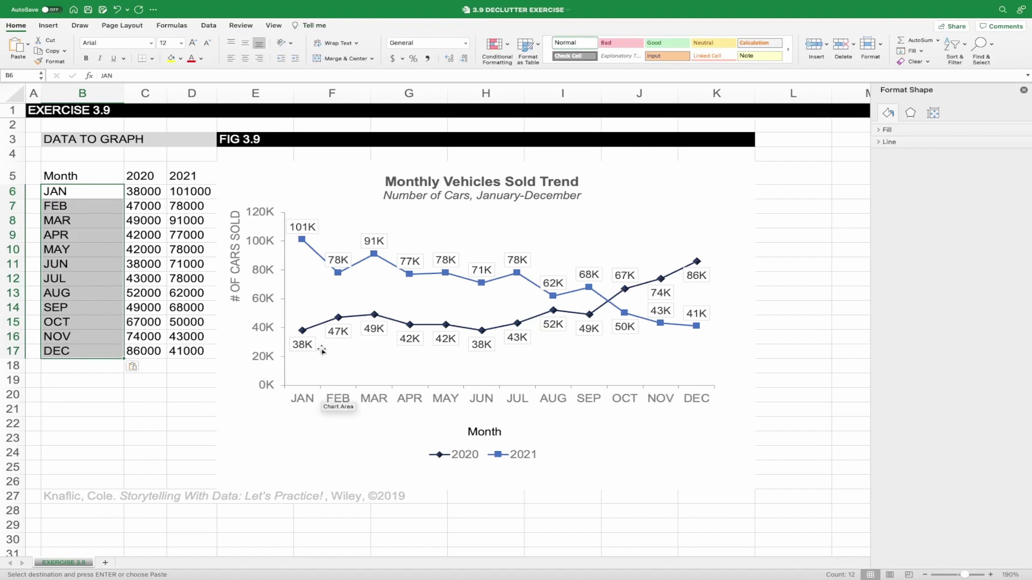
mouse_move(325, 323)
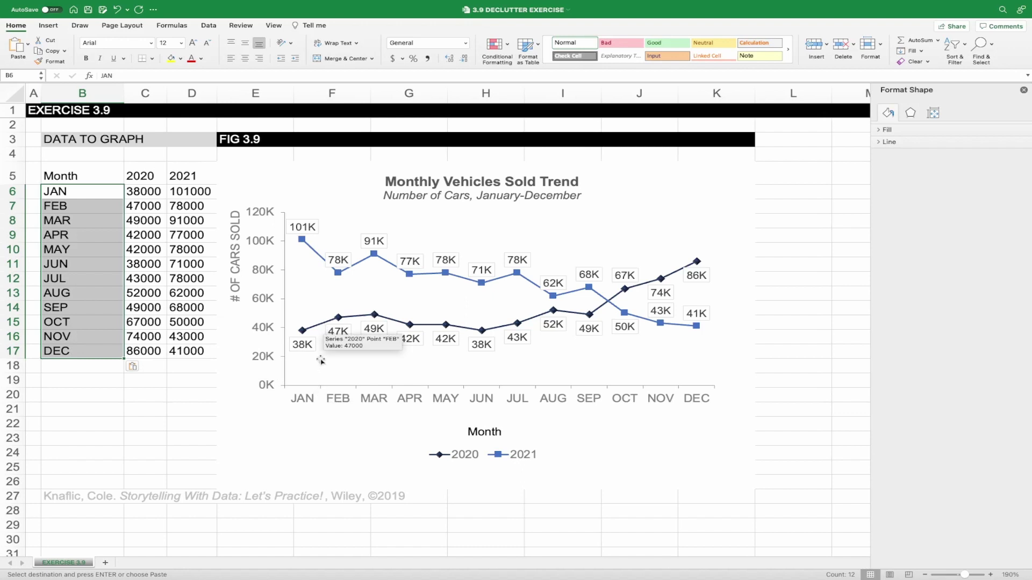
click(354, 399)
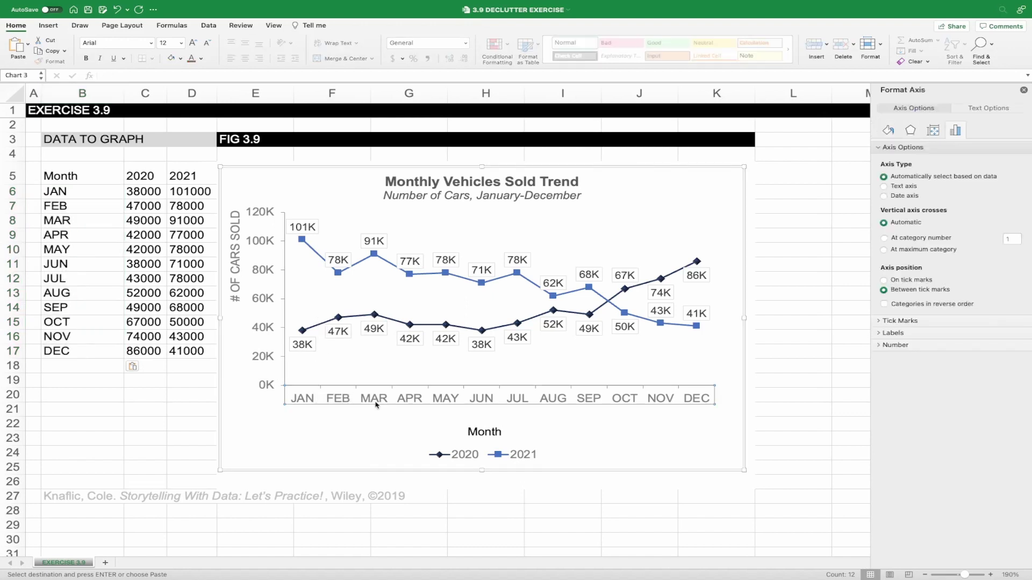
Set the horizontal axis position to On tick marks
right_click(376, 400)
click(399, 506)
click(895, 281)
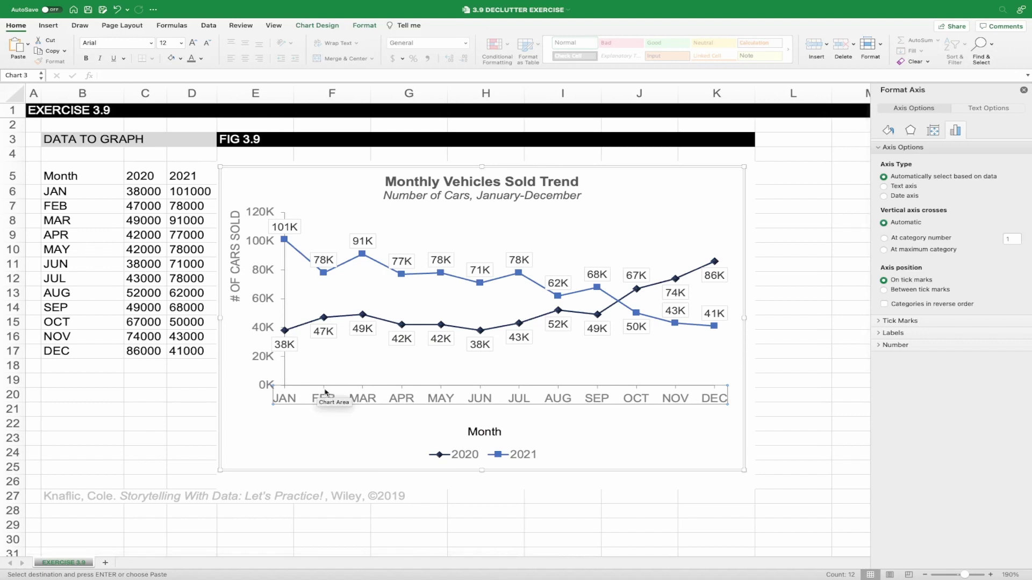
Rename the horizontal axis title to MONTH and move it beneath JAN
click(484, 433)
double_click(484, 433)
text(MONTH)
drag(466, 432, 346, 430)
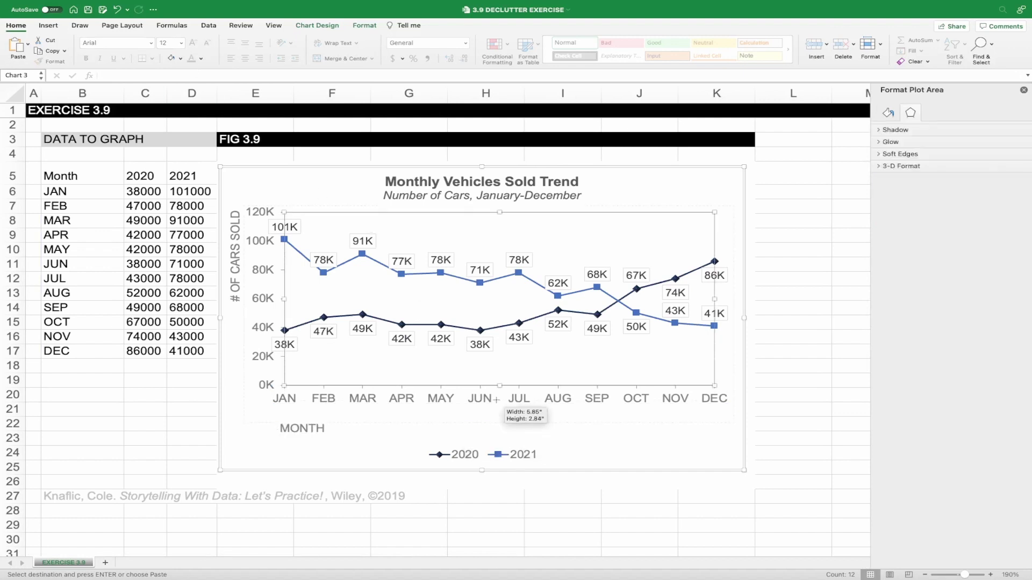
drag(499, 400, 499, 410)
drag(319, 427, 300, 442)
click(299, 442)
click(296, 440)
drag(296, 440, 294, 442)
click(366, 459)
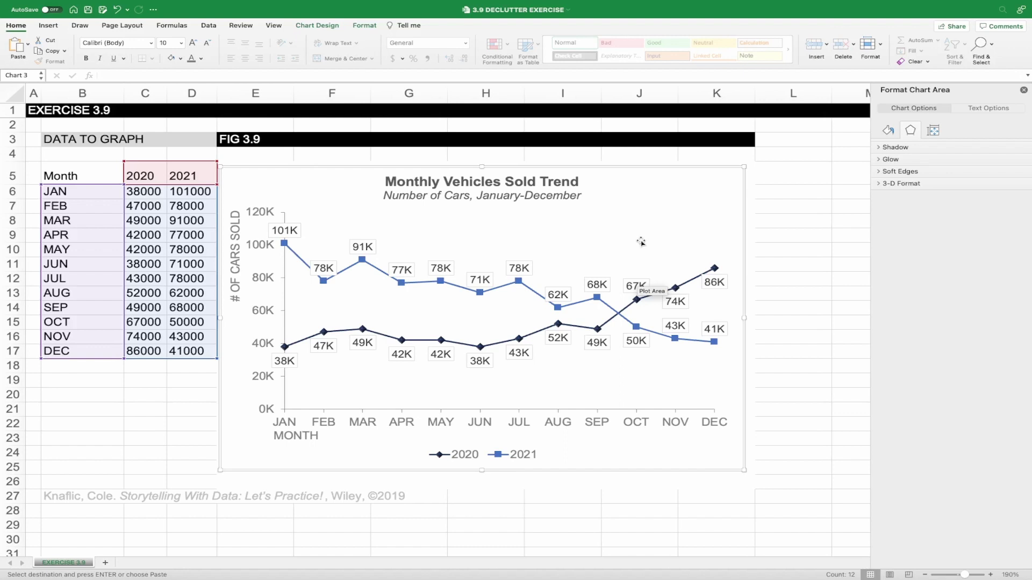
Delete the data labels from the 2021 line and then the 2020 line
click(600, 286)
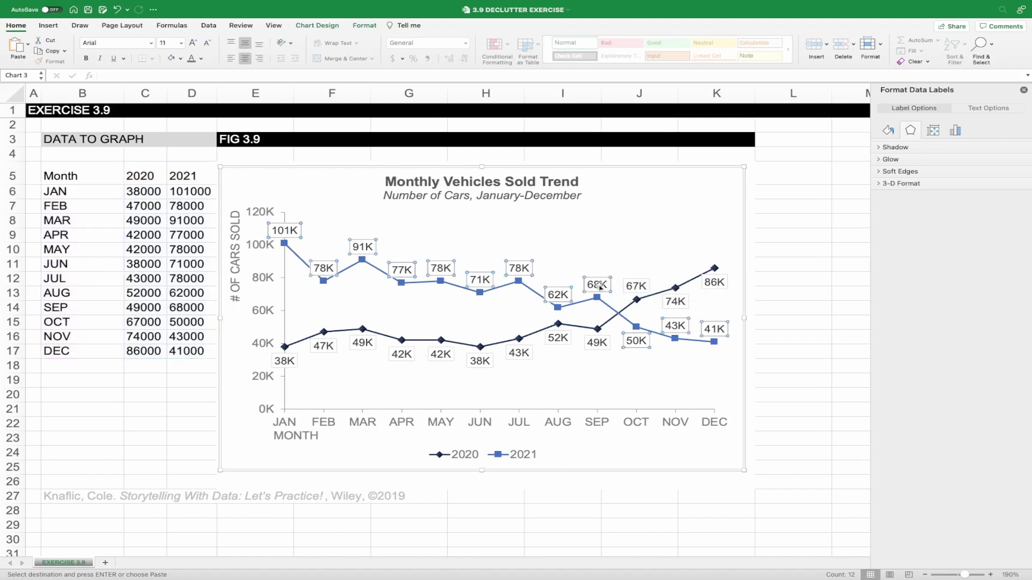
key(Delete)
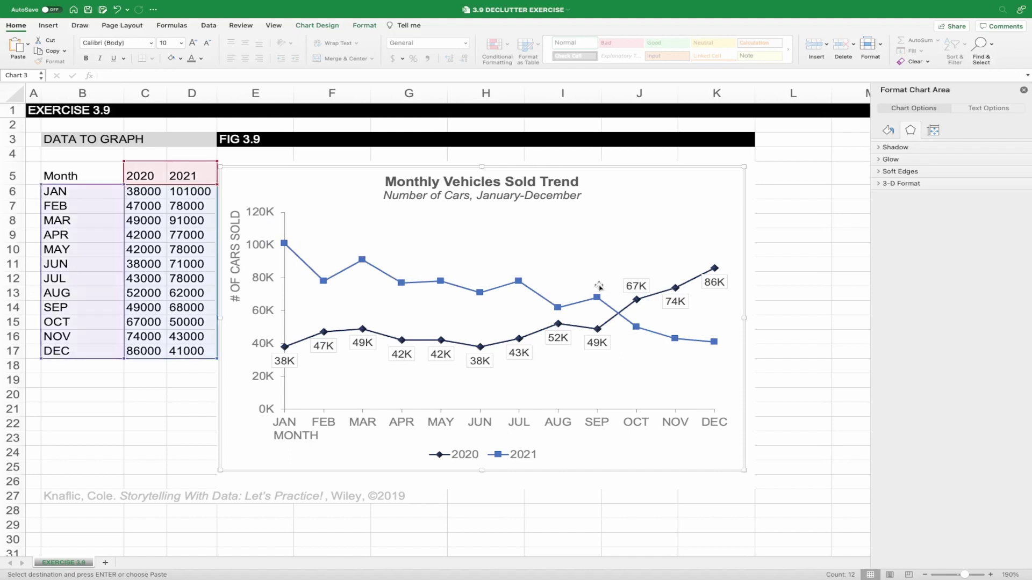
click(632, 289)
key(Delete)
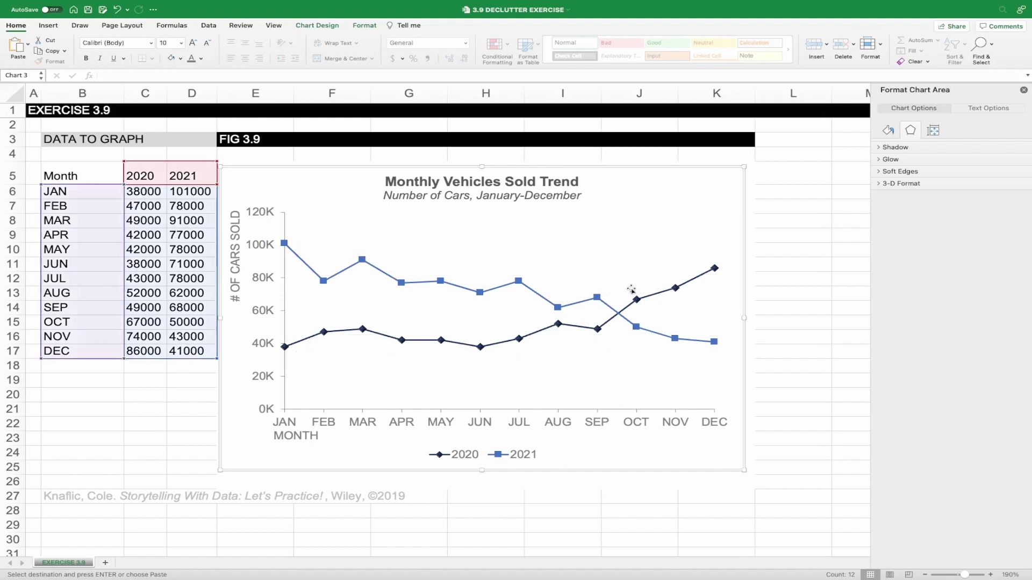
Set Marker Options to None for the 2021 and 2020 series
click(599, 302)
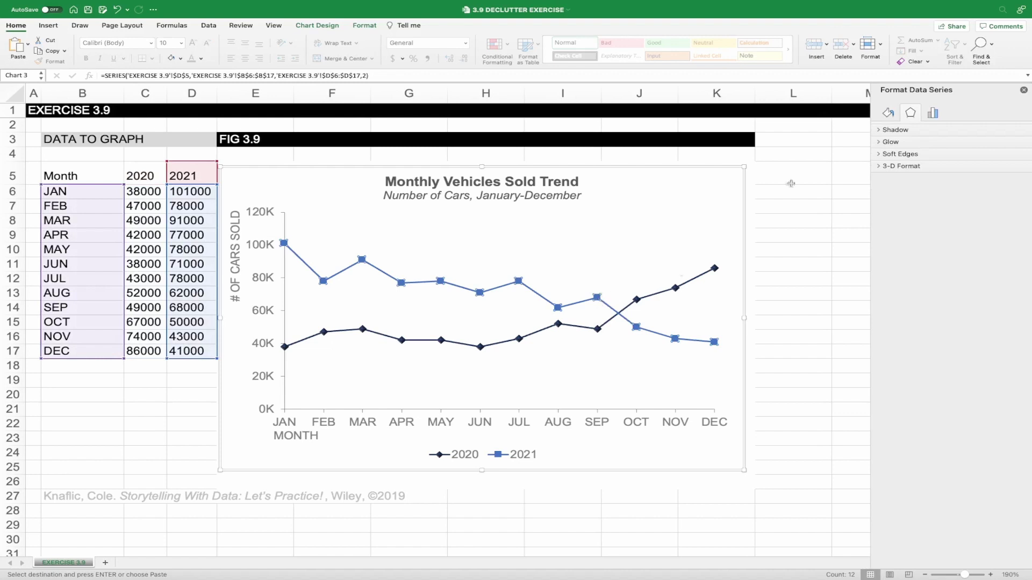
click(892, 116)
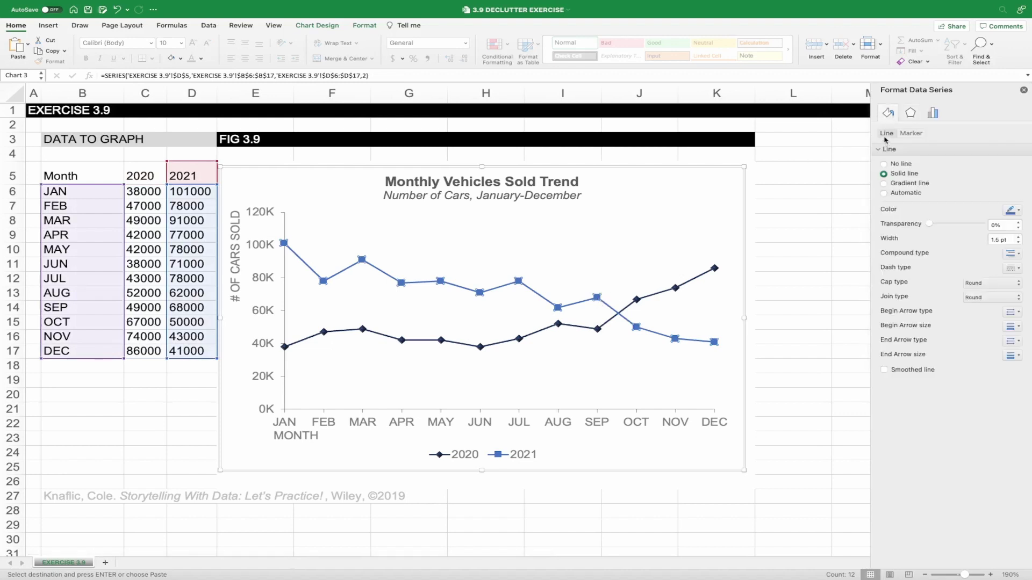
click(909, 136)
click(880, 149)
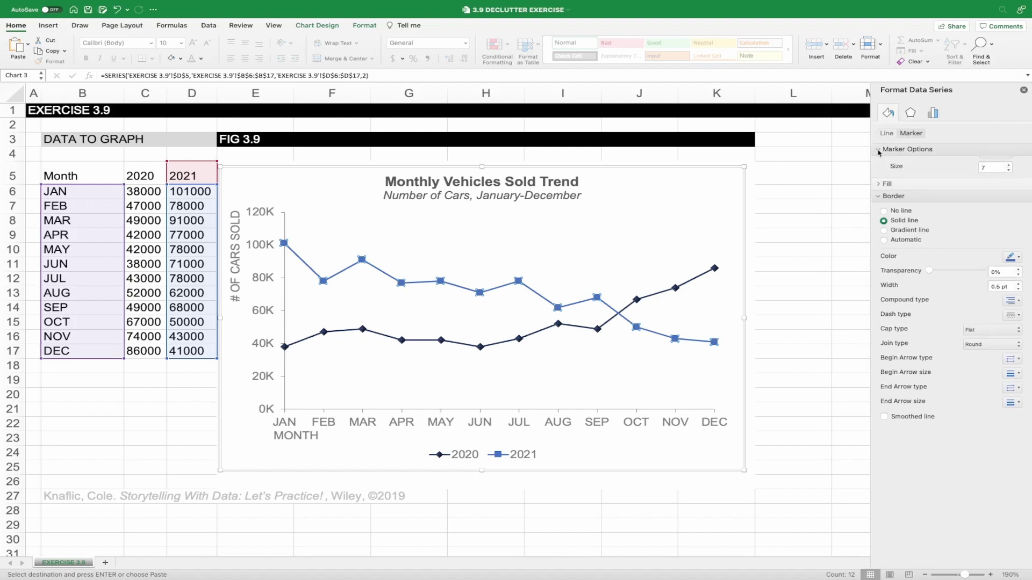
click(884, 174)
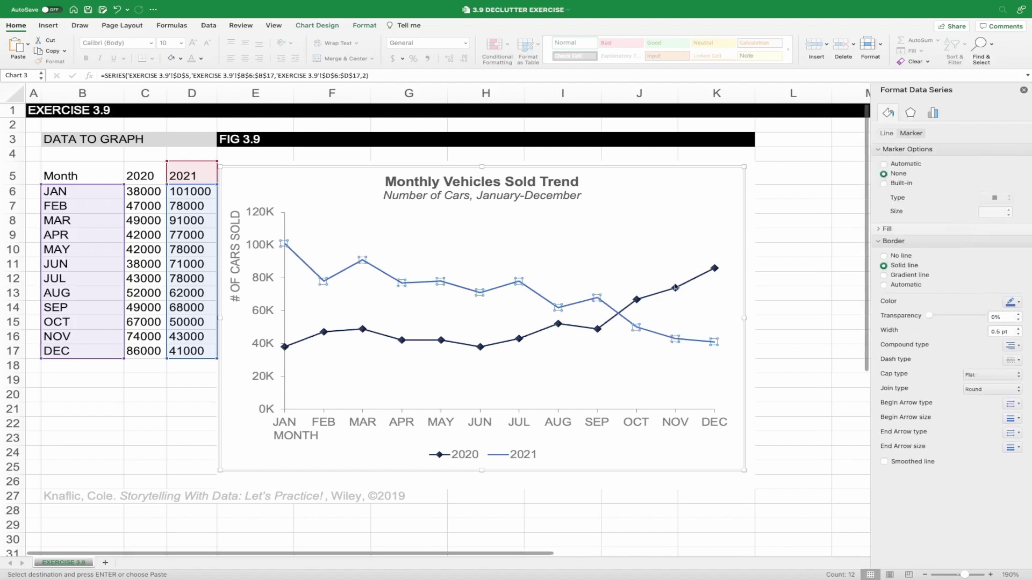
key(Up)
click(884, 174)
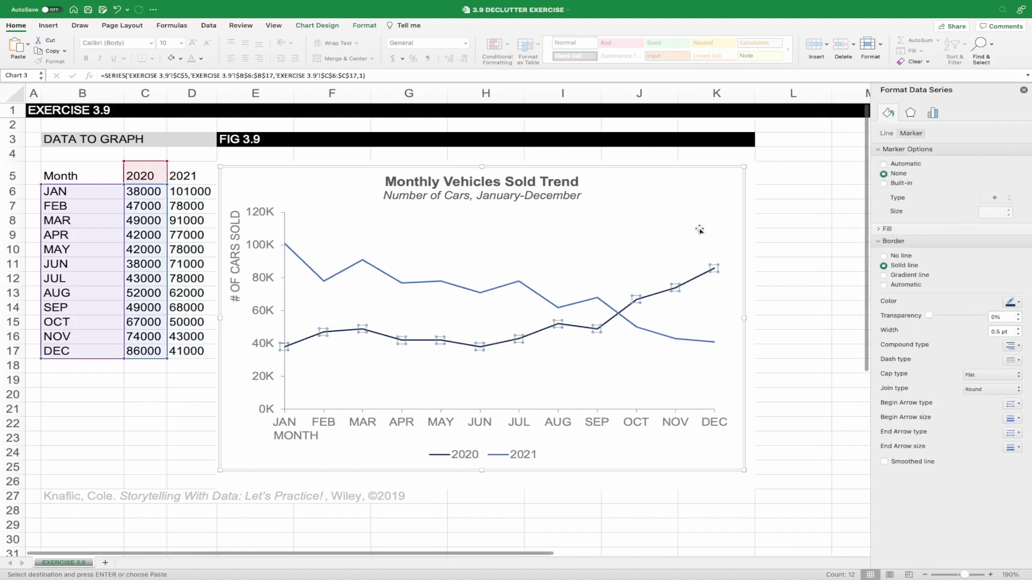
click(653, 377)
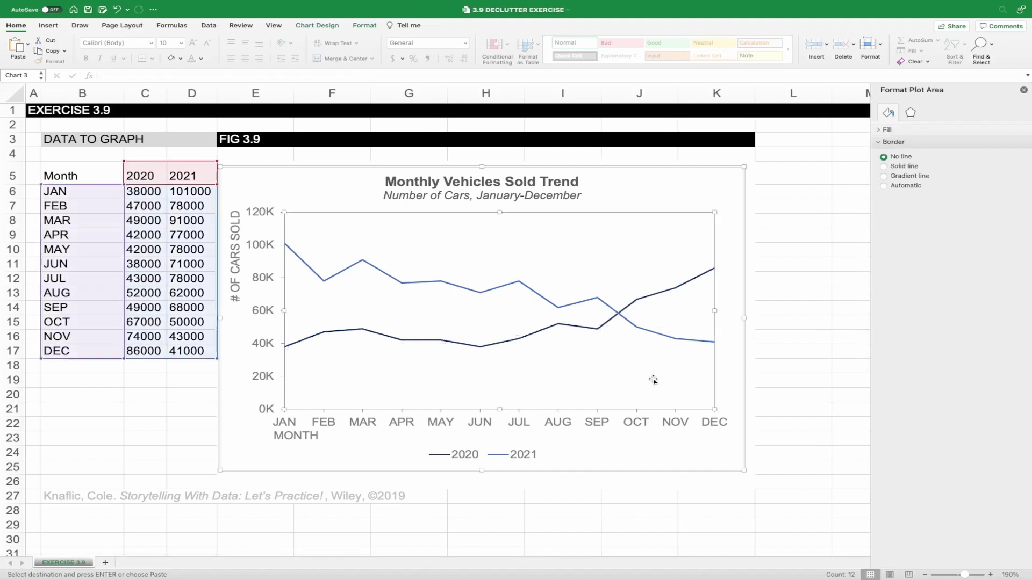
click(781, 436)
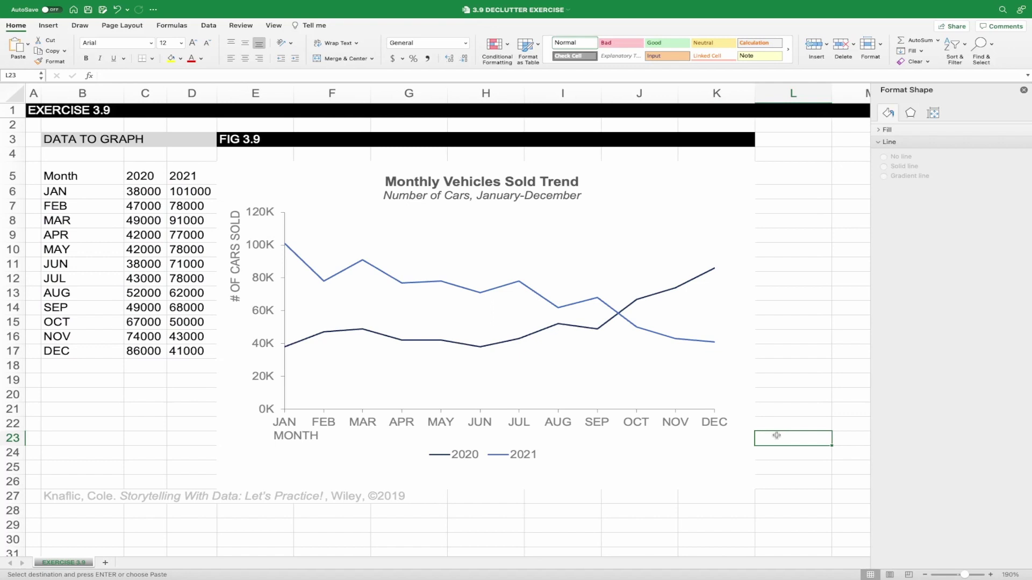
click(457, 458)
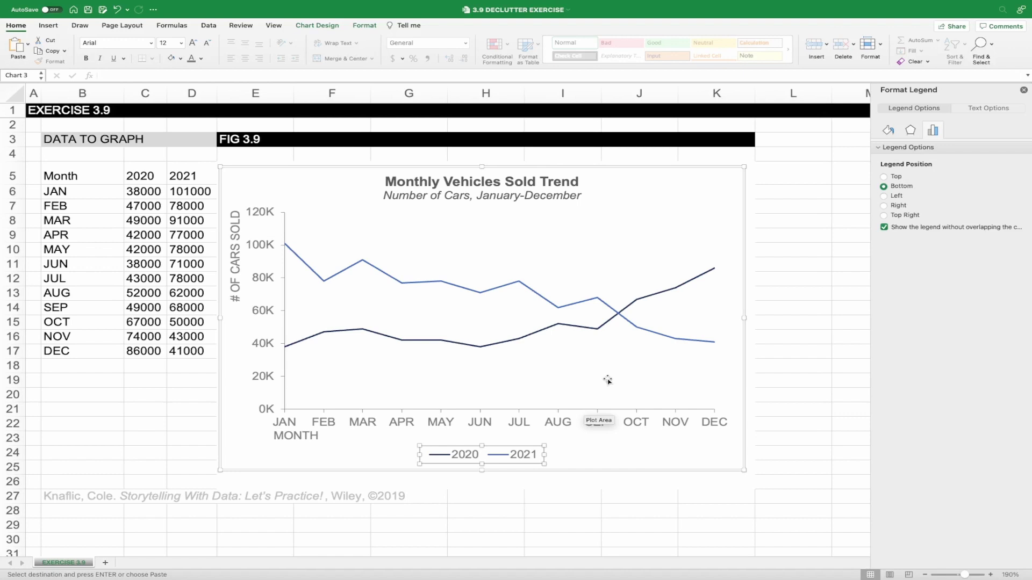
Add a data label reading '2020' to the 2020 line's DEC point
click(673, 310)
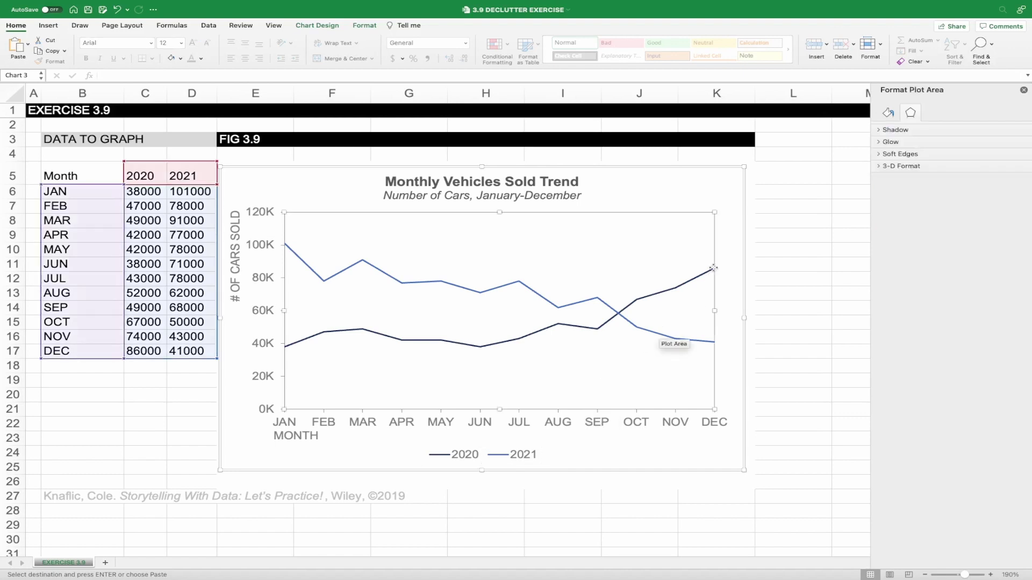
click(711, 275)
click(711, 275)
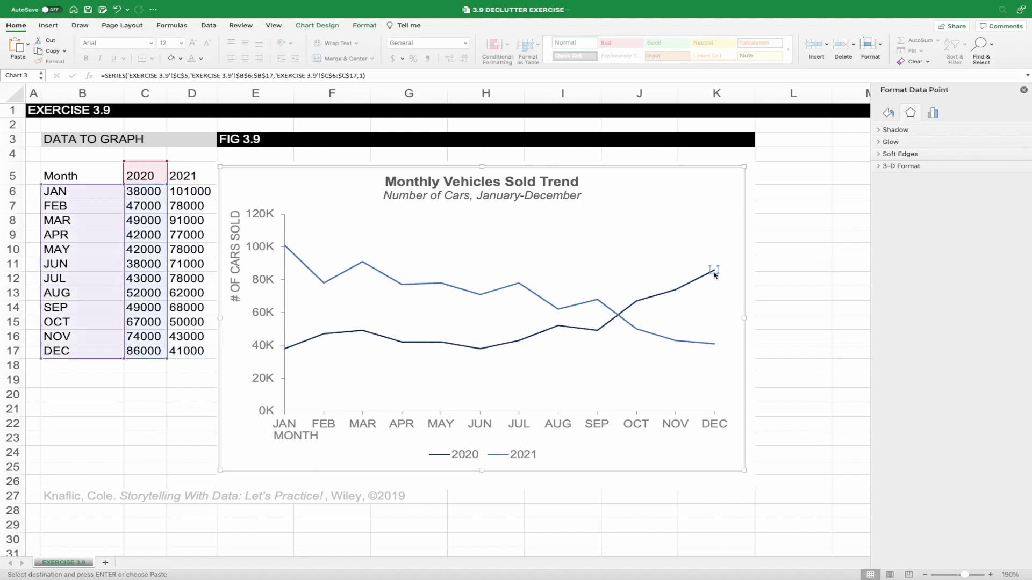
right_click(713, 275)
click(728, 341)
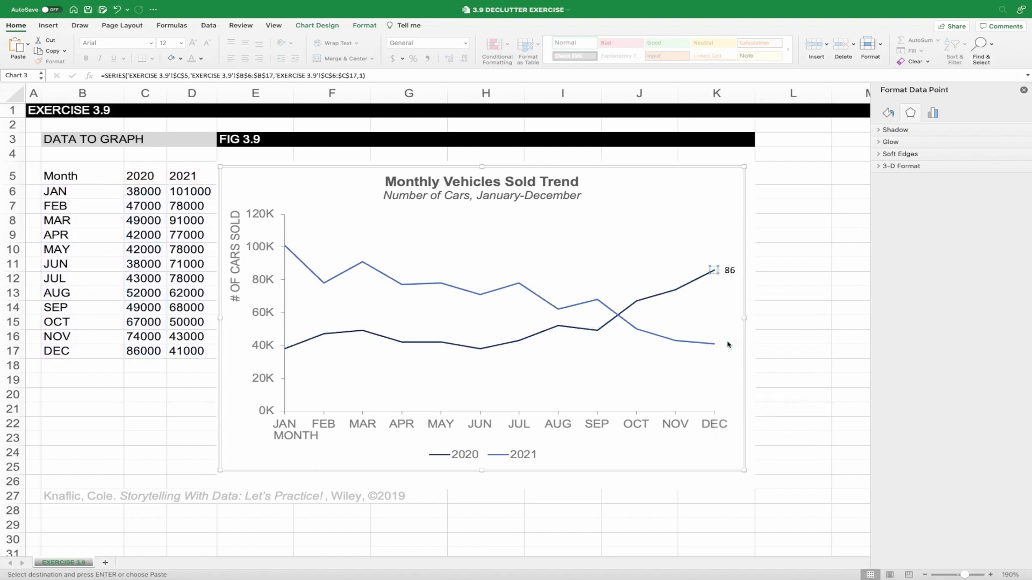
click(729, 270)
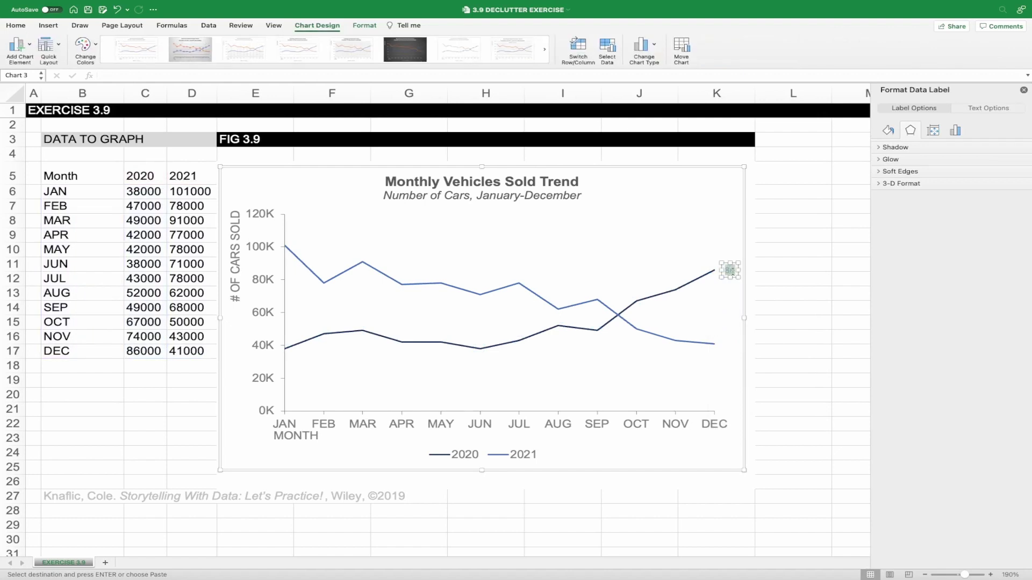
text(2020)
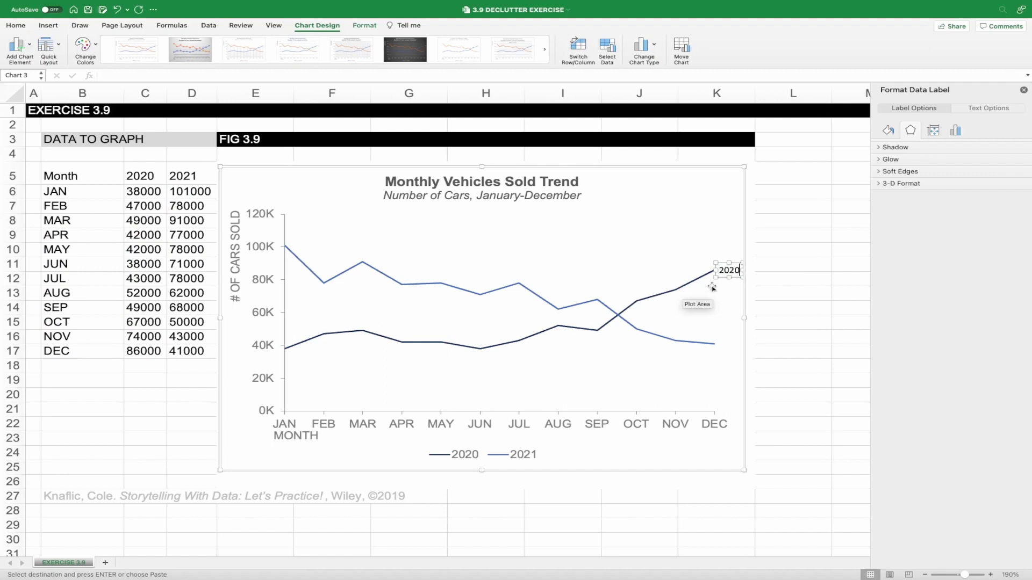
Format the '2020' label as 14-point black text
drag(720, 270, 743, 271)
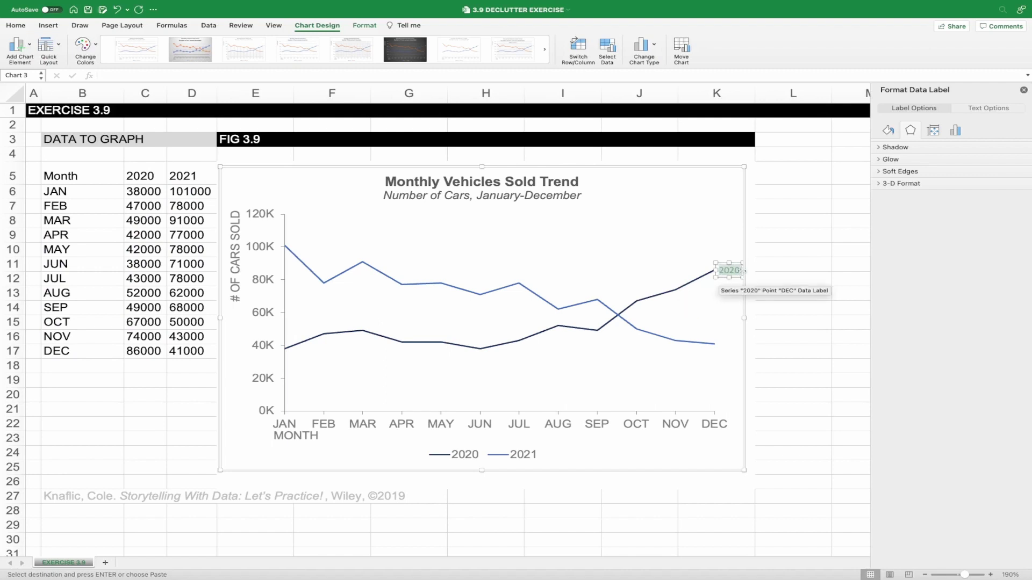
click(16, 25)
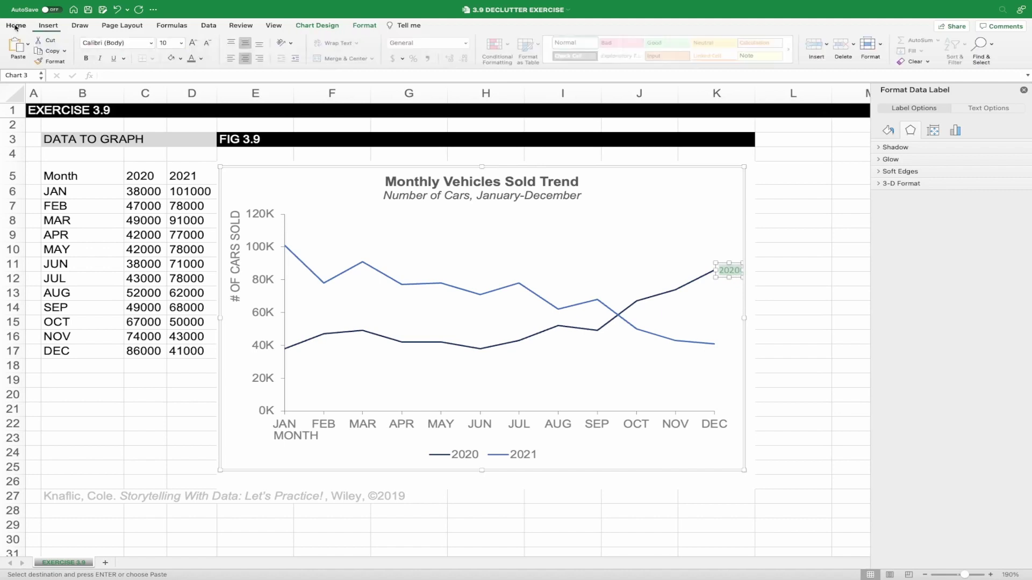
click(181, 42)
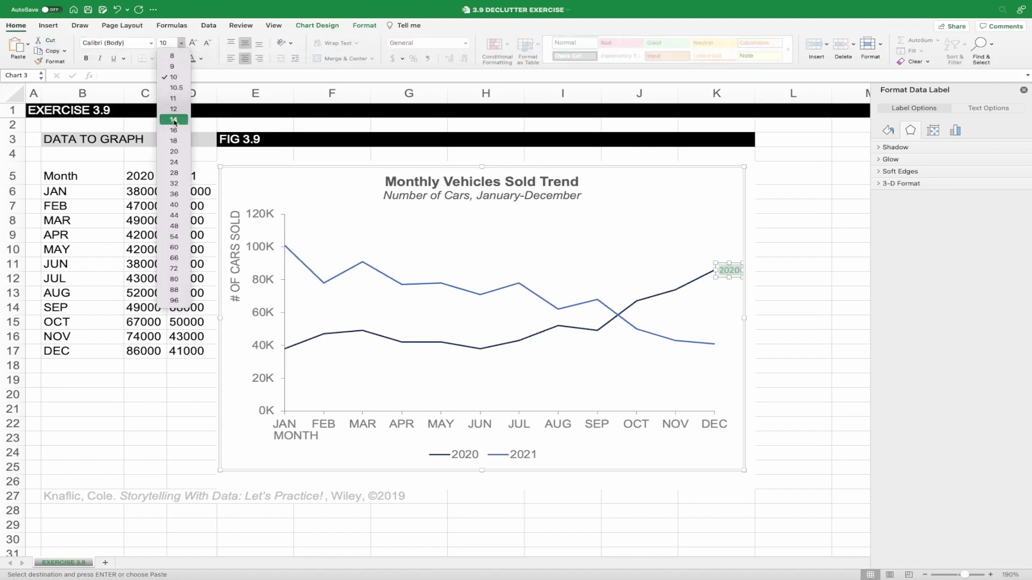
key(Escape)
click(201, 59)
click(233, 146)
Narrow the plot area to make room for labels, then add a data label to the 2021 line's DEC point
click(600, 248)
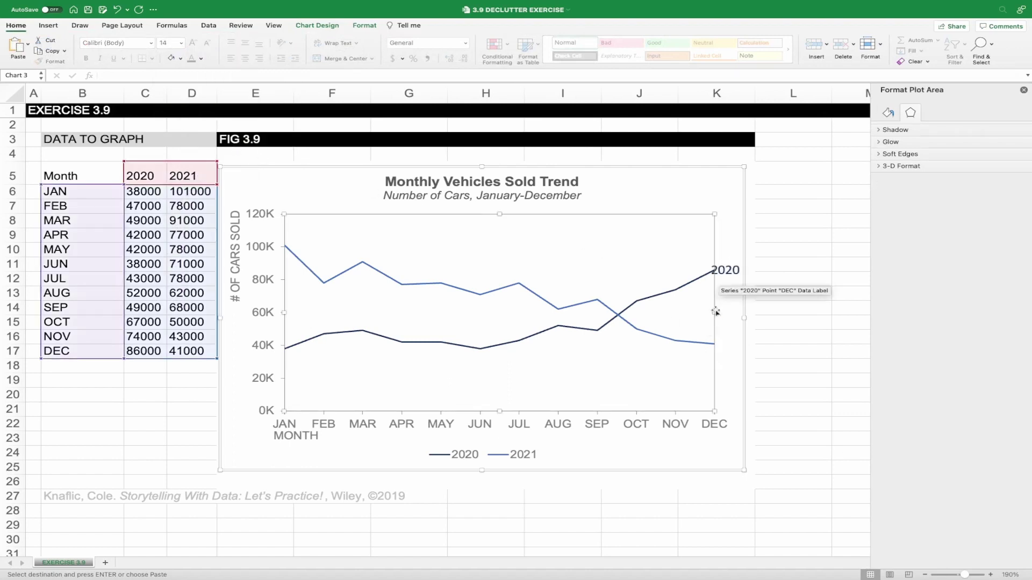
drag(715, 312, 700, 313)
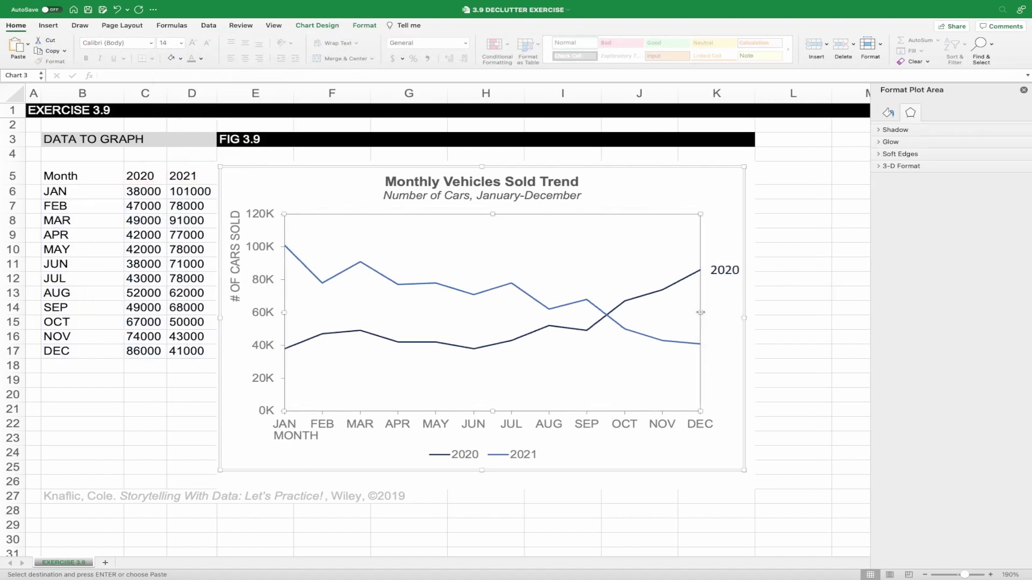
click(695, 340)
click(697, 342)
right_click(697, 342)
key(Escape)
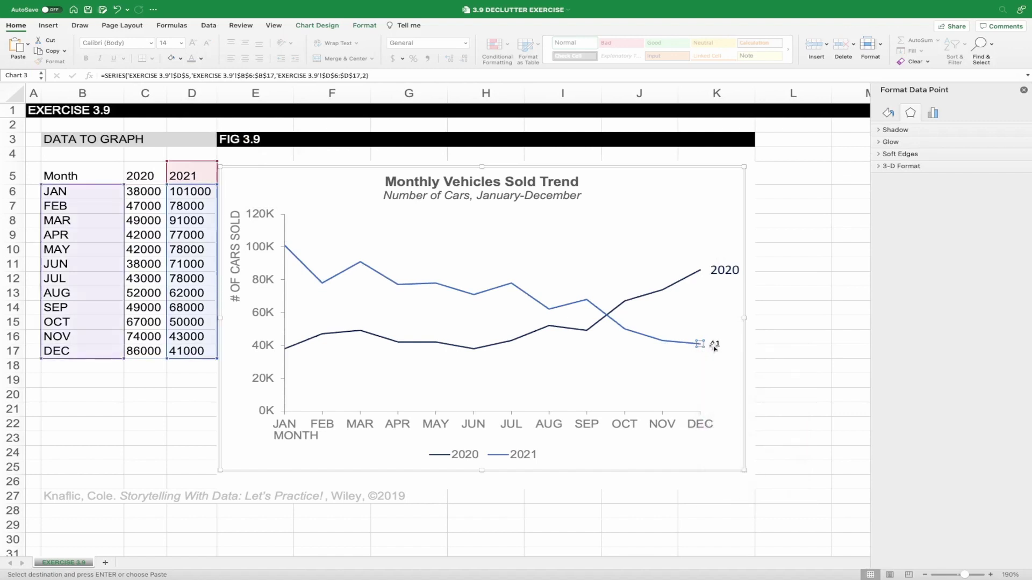
Change the 2021 line's DEC data label text to '2021'
click(715, 345)
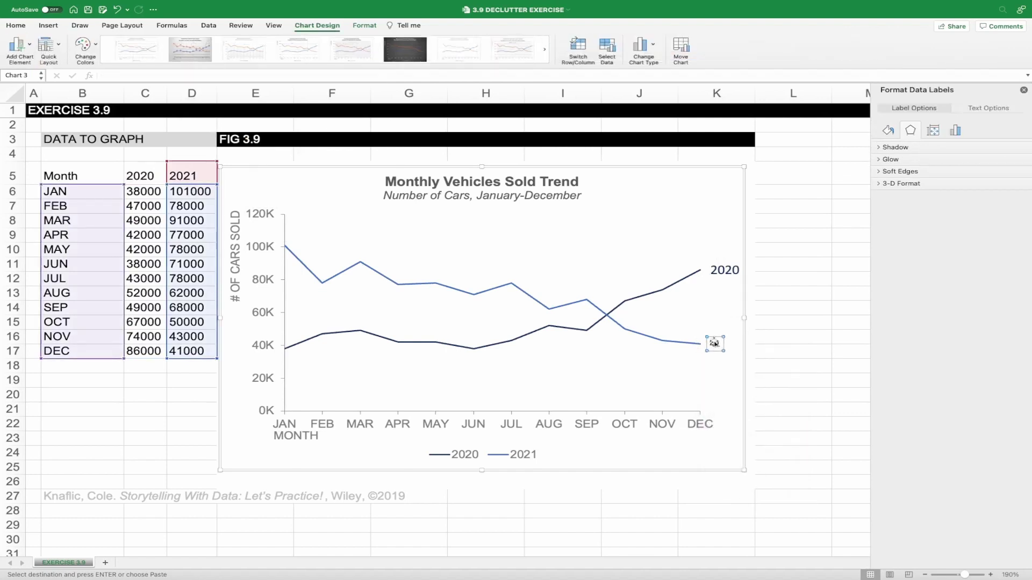
click(714, 345)
double_click(714, 345)
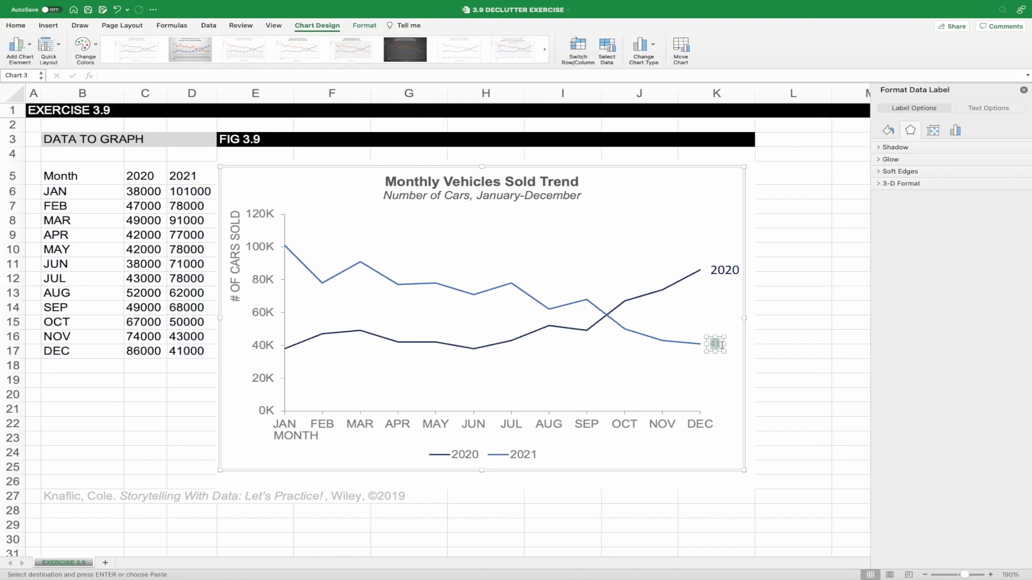
text(2021)
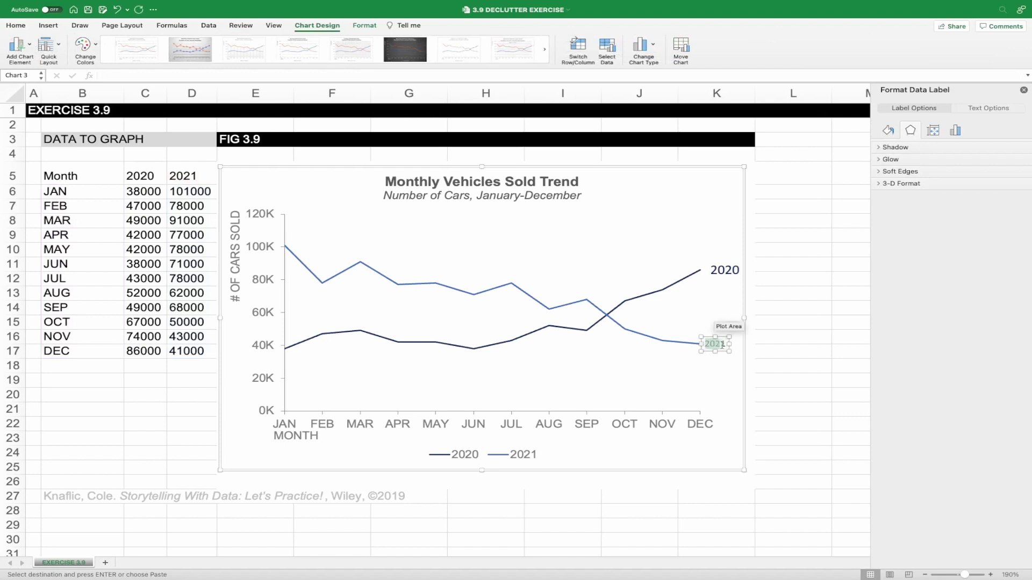
Format the '2021' label as 14-point blue Arial
click(17, 25)
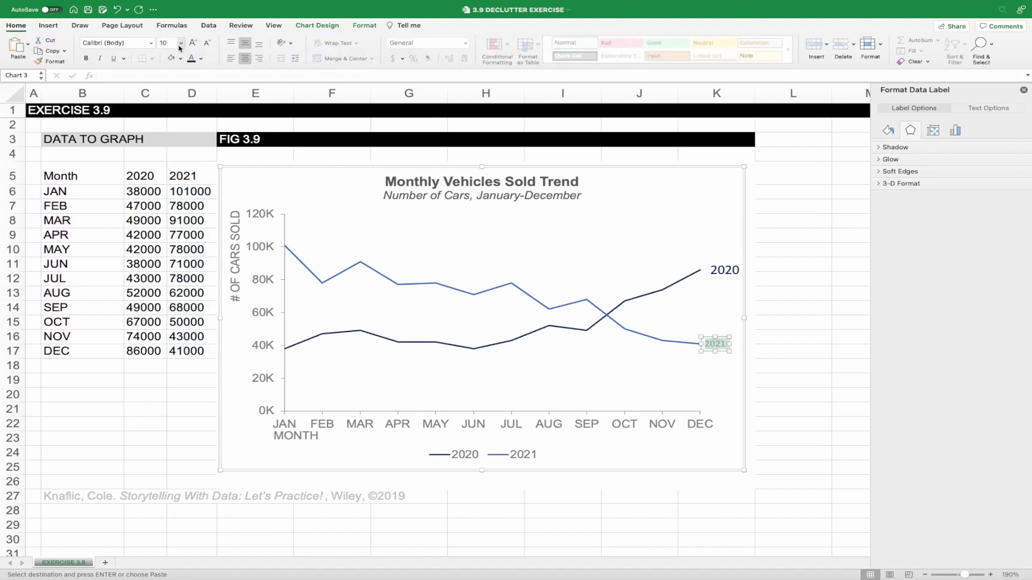
click(181, 43)
click(173, 120)
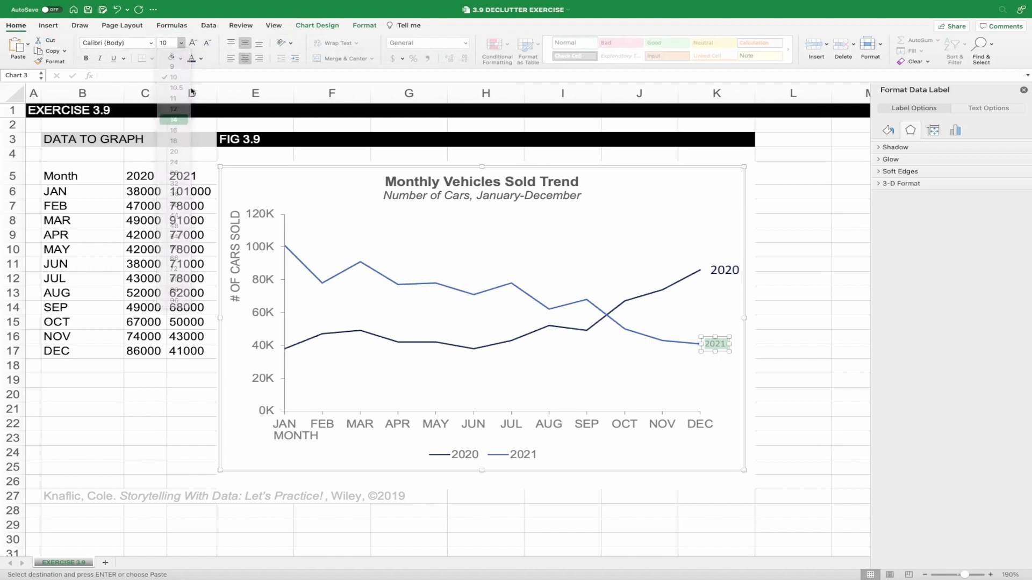
click(202, 59)
click(233, 102)
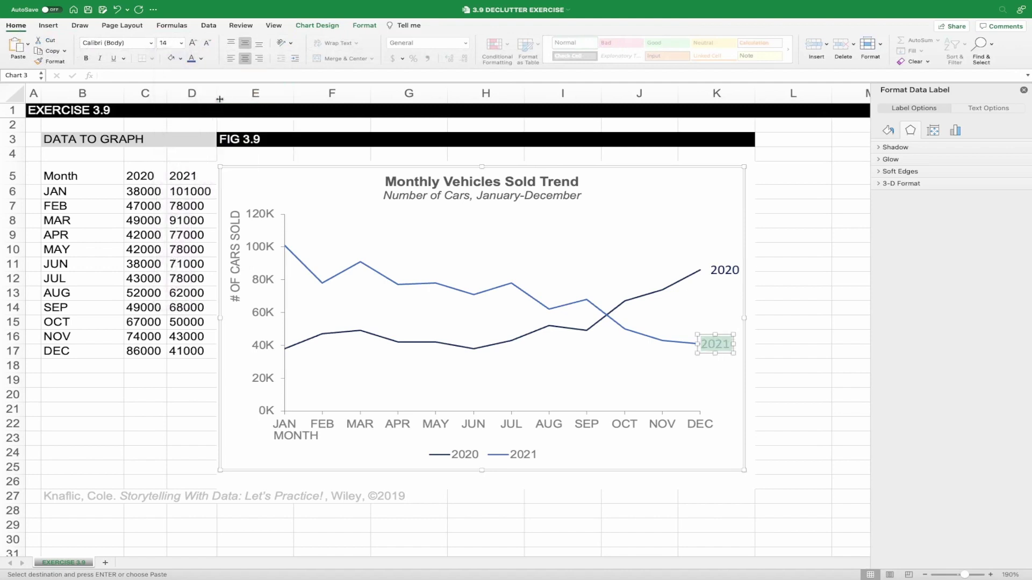
click(151, 43)
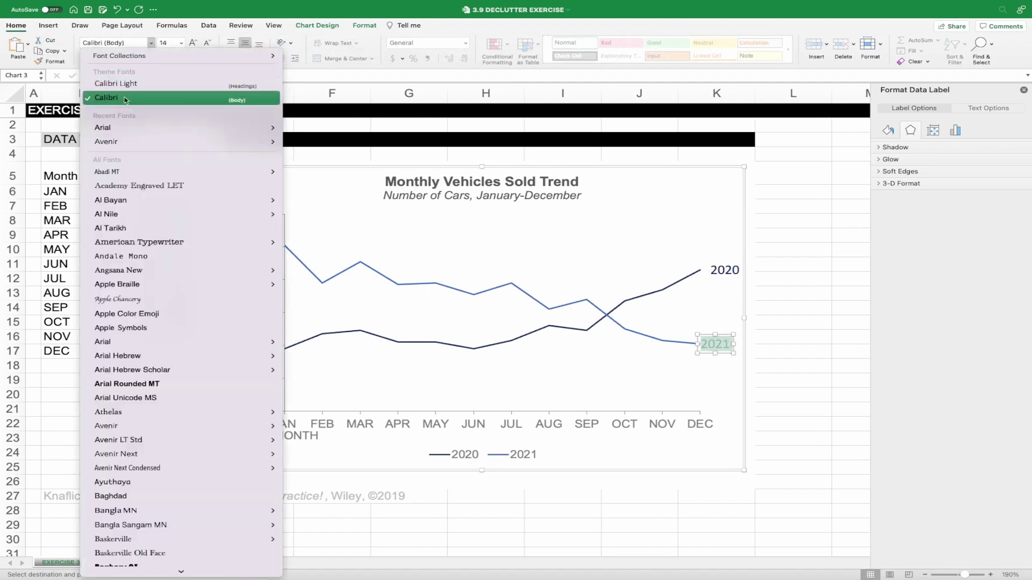
click(506, 163)
Restyle the '2020' label to match, then delete the chart legend
click(720, 270)
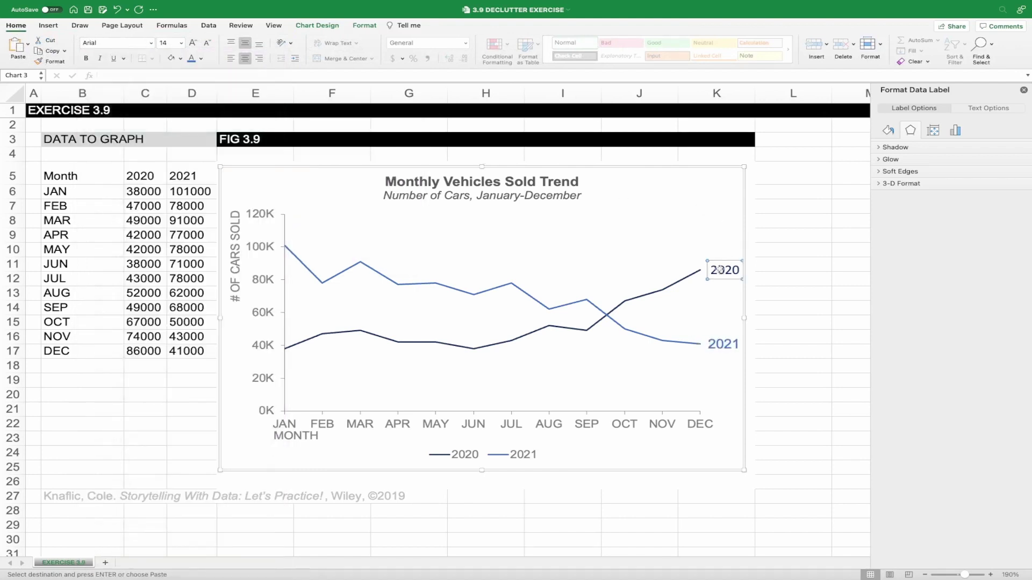
click(718, 280)
click(444, 454)
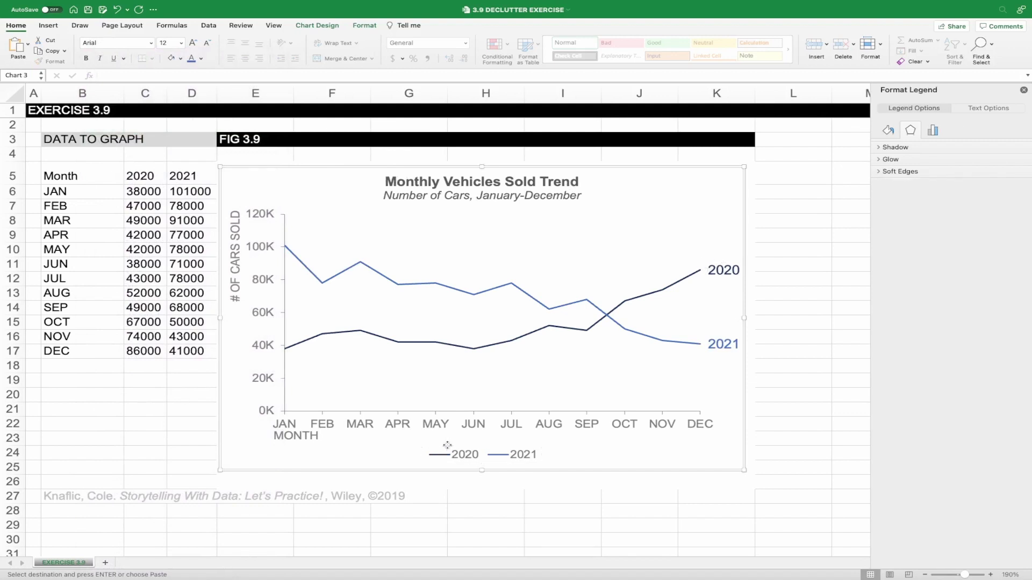
key(Delete)
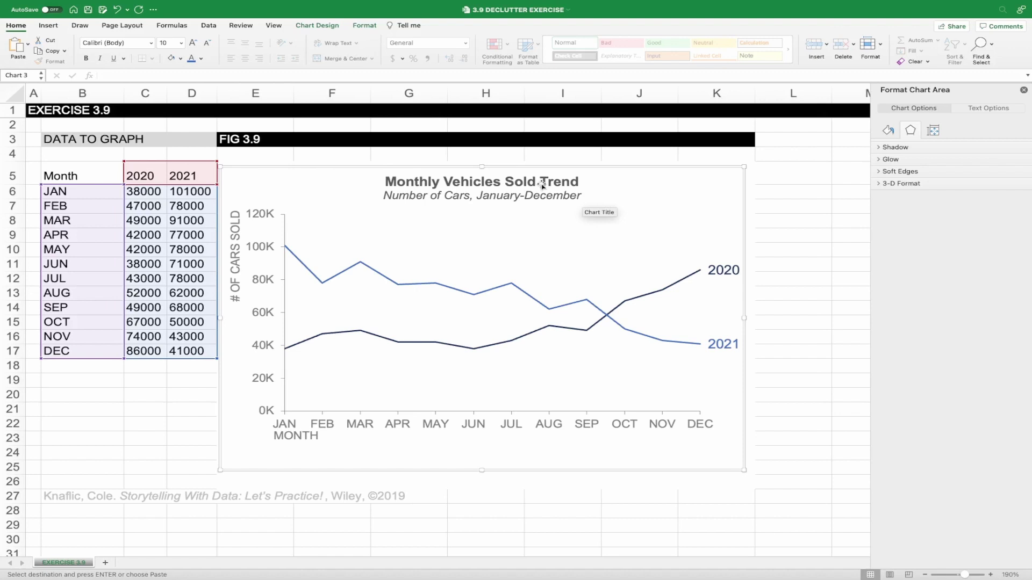
Replace the 'Monthly Vehicles Sold Trend' title and subtitle with 'Cars sold by month'
click(499, 187)
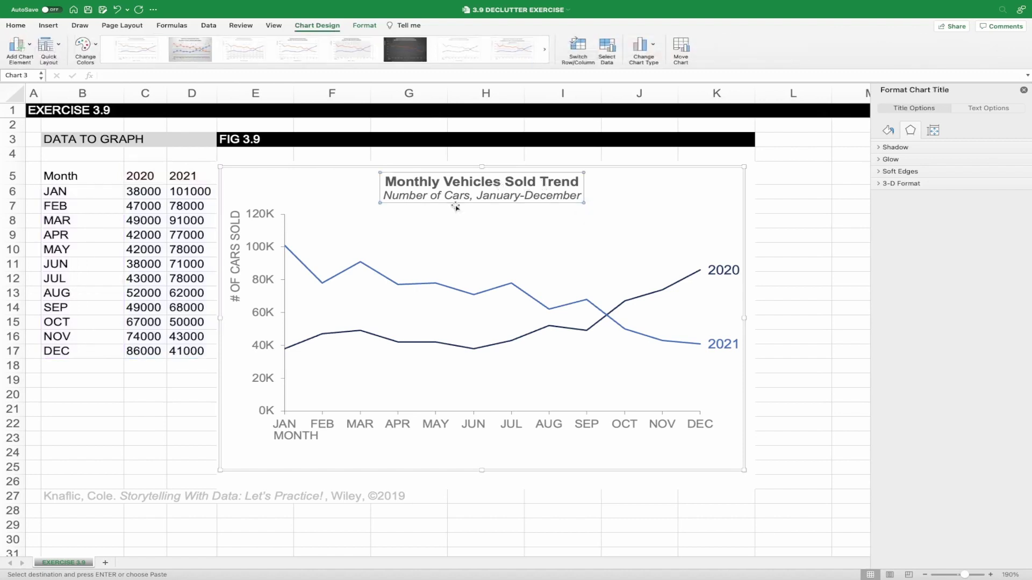
drag(456, 204, 302, 200)
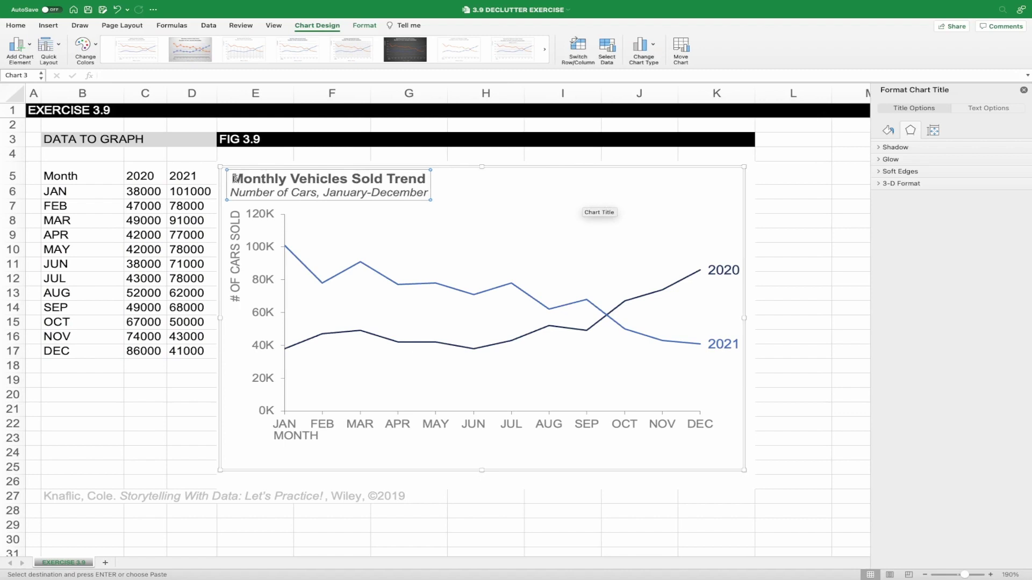
drag(232, 179, 416, 191)
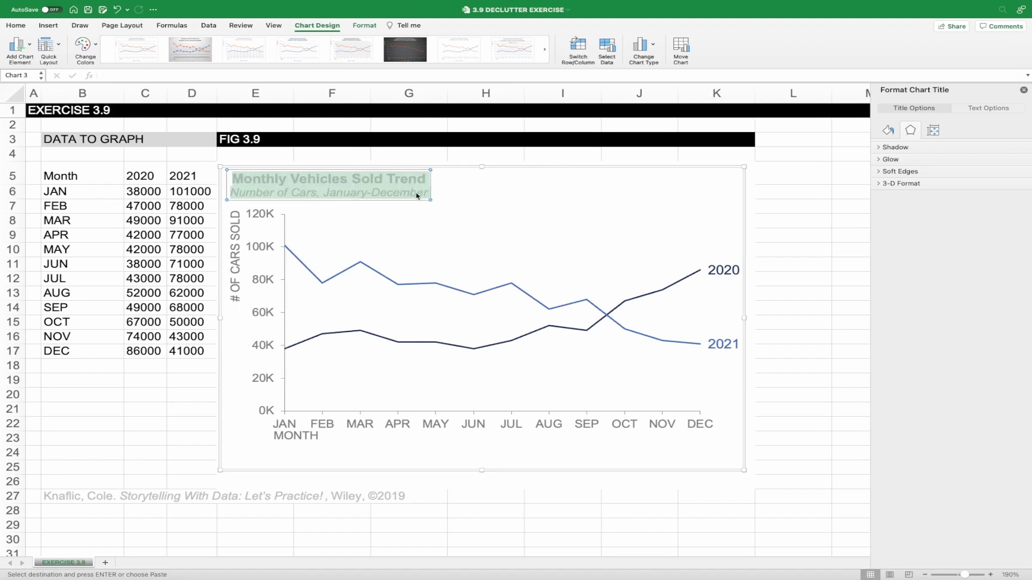
key(Delete)
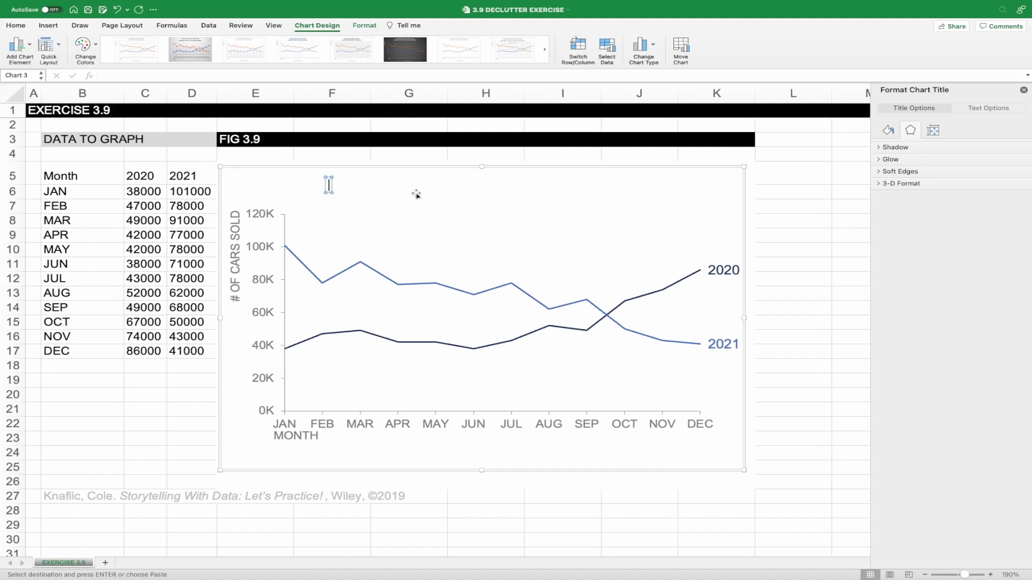
text(Cars so)
key(super+a)
text(Cars sold by month)
Set the chart title to 20-point dark grey
click(16, 25)
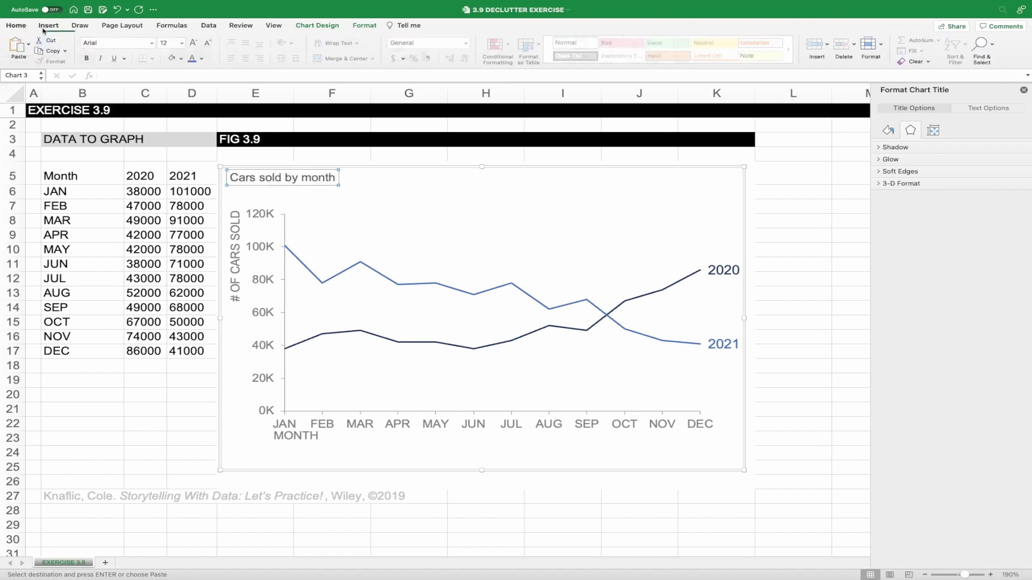
click(181, 43)
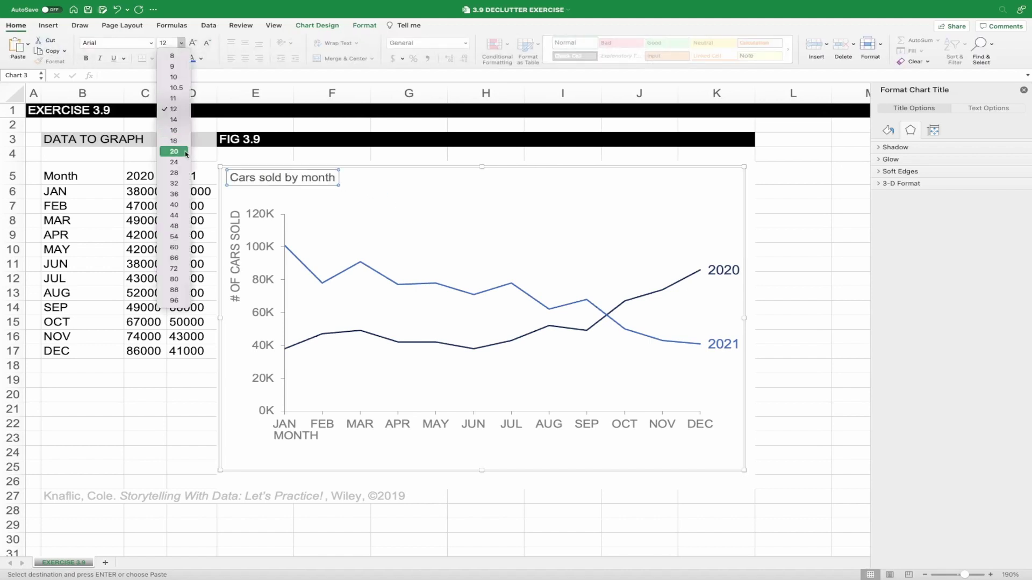
click(170, 214)
click(201, 59)
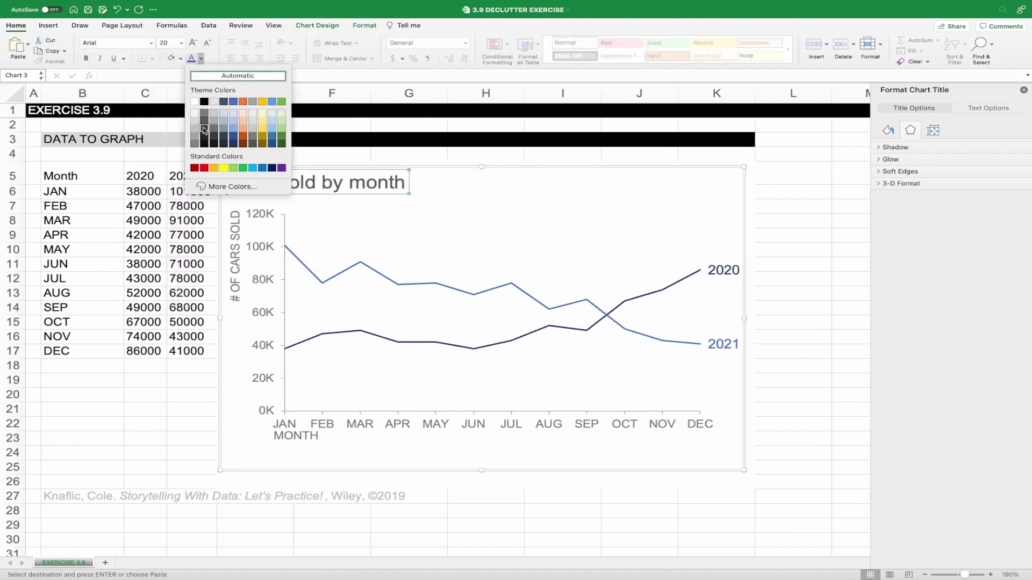
click(205, 129)
click(596, 215)
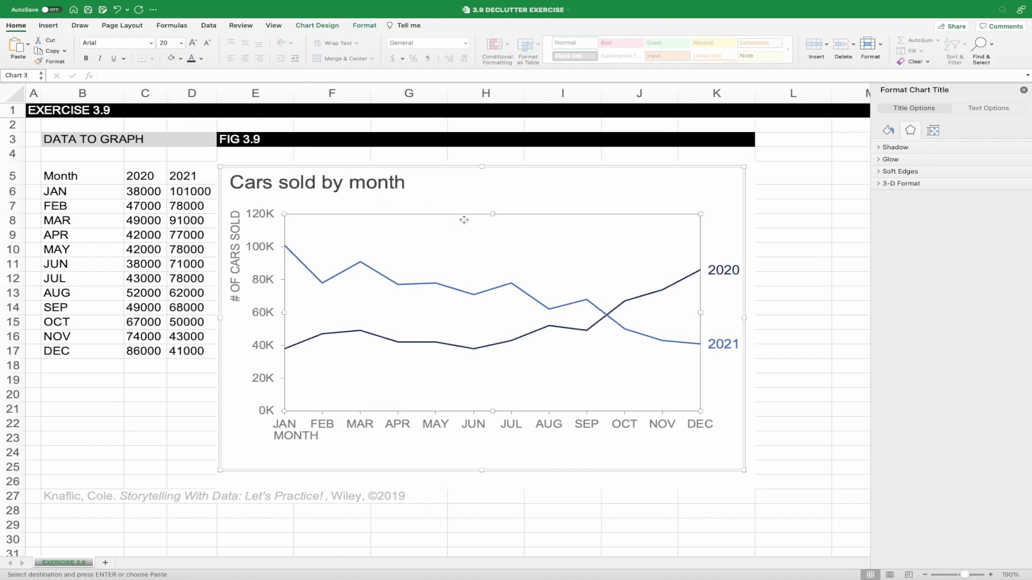
click(686, 156)
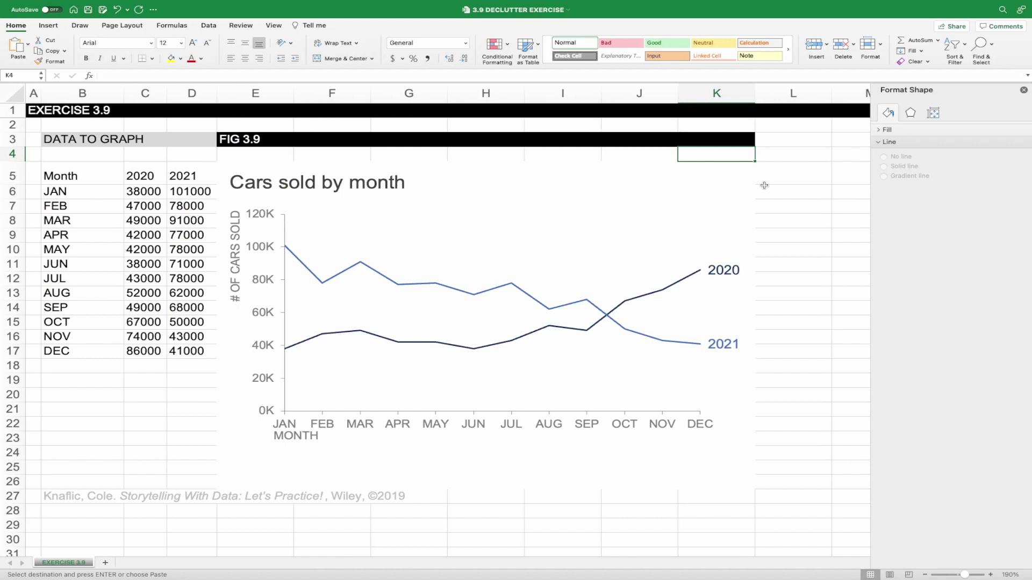
Reword the title to 'Cars sold decreased in 2021' and colour 2021 blue
click(386, 185)
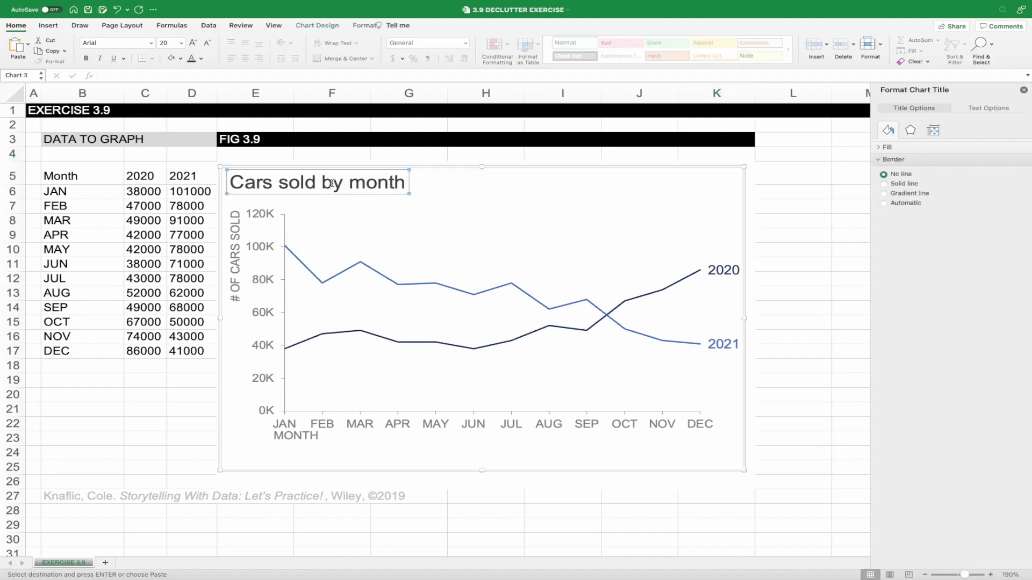
drag(321, 183, 387, 186)
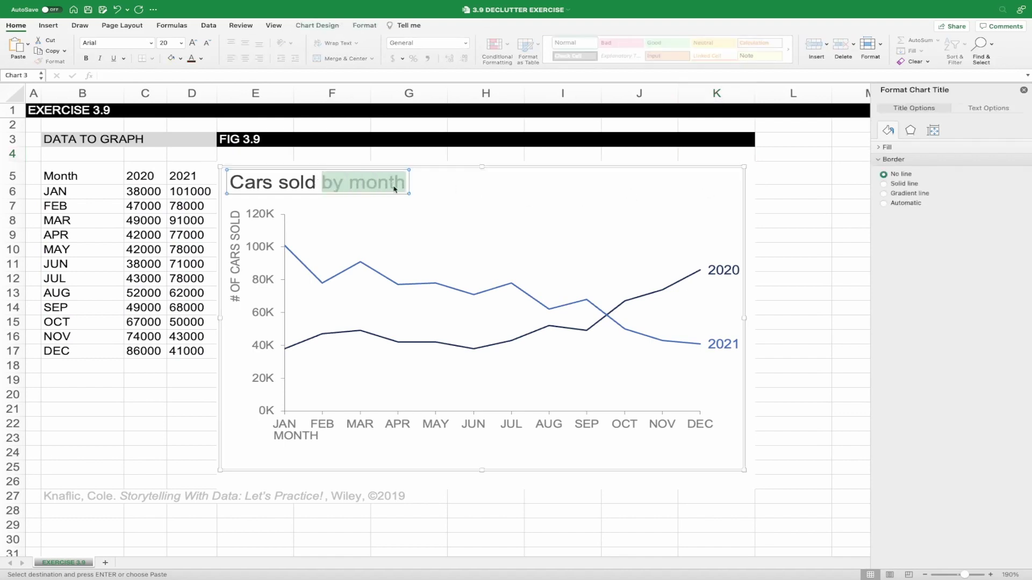
text(decreased in 2021)
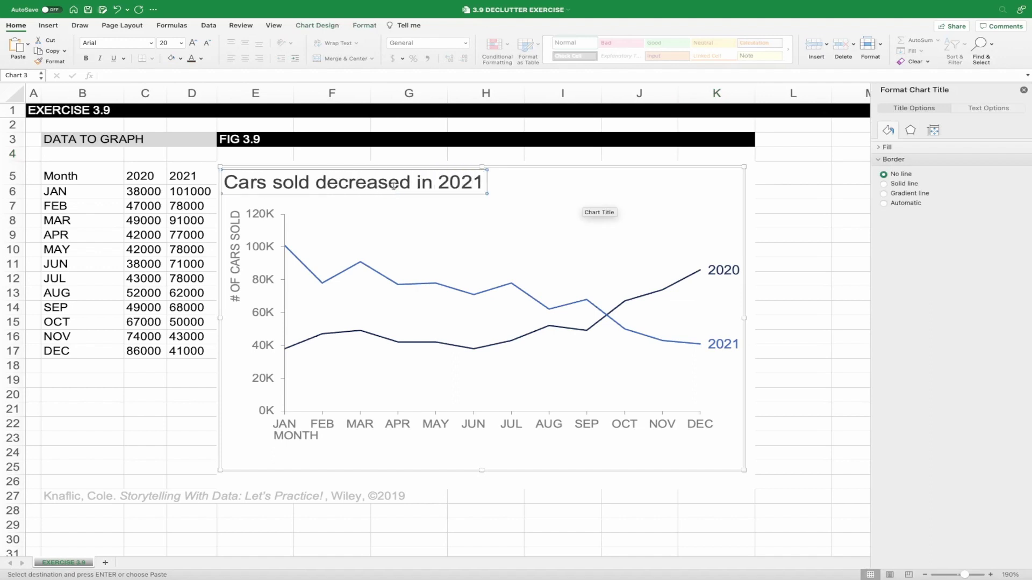
drag(438, 183, 485, 183)
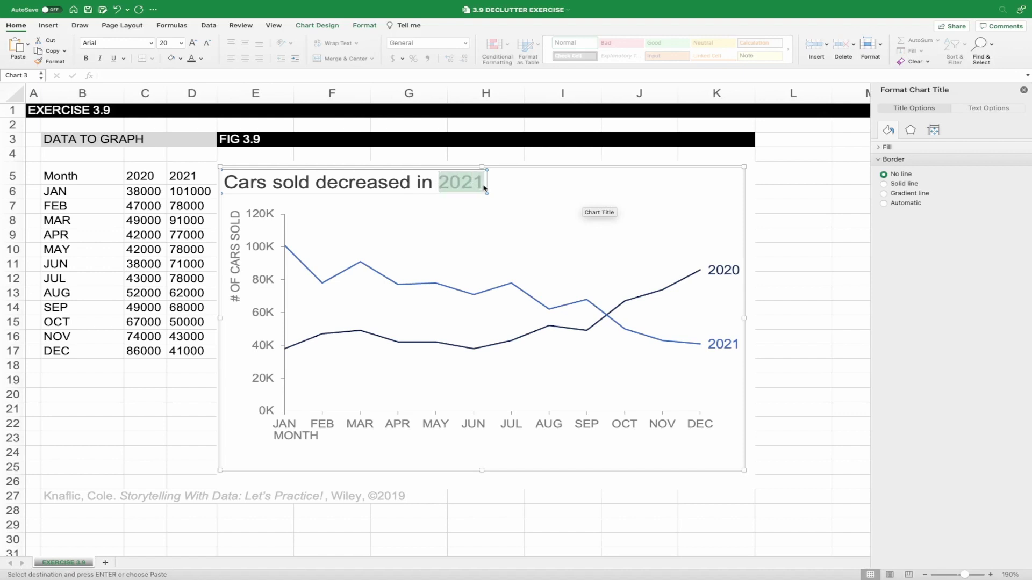
click(201, 58)
click(234, 101)
click(449, 290)
Give the 2021 line a heavier outline weight so it stands out from the 2020 line
click(447, 289)
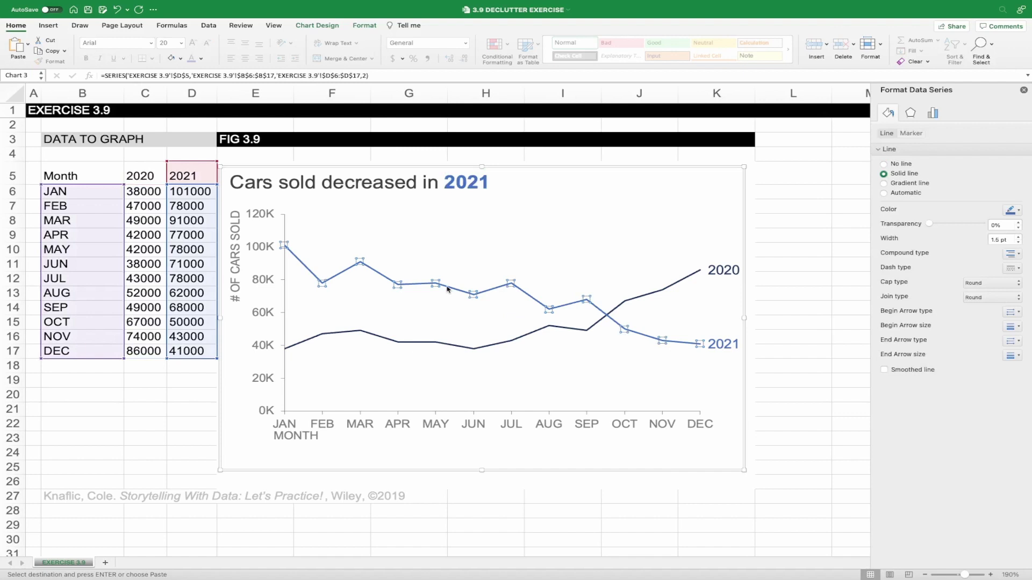
click(370, 26)
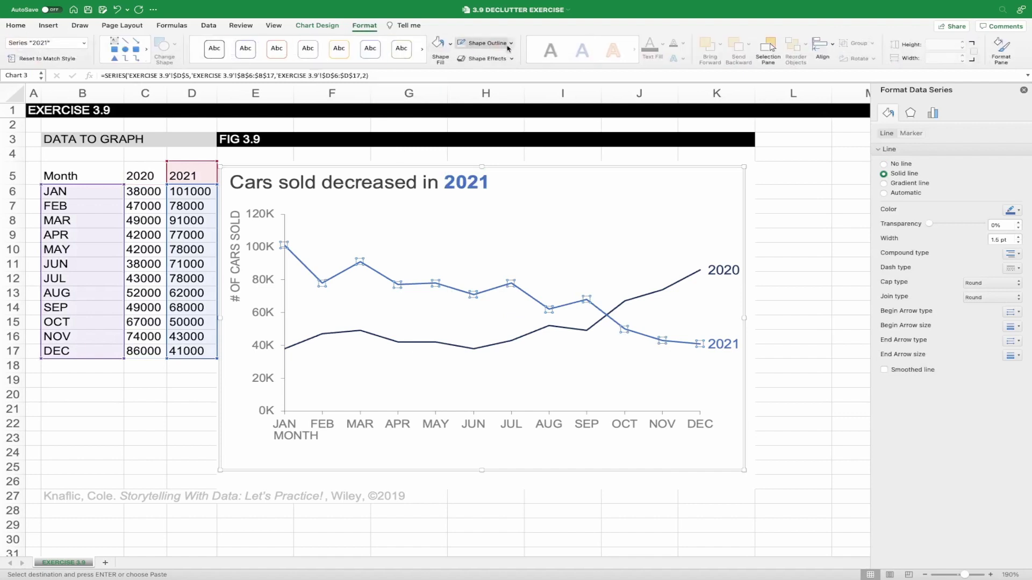
click(487, 43)
mouse_move(515, 199)
click(602, 277)
click(731, 376)
click(784, 379)
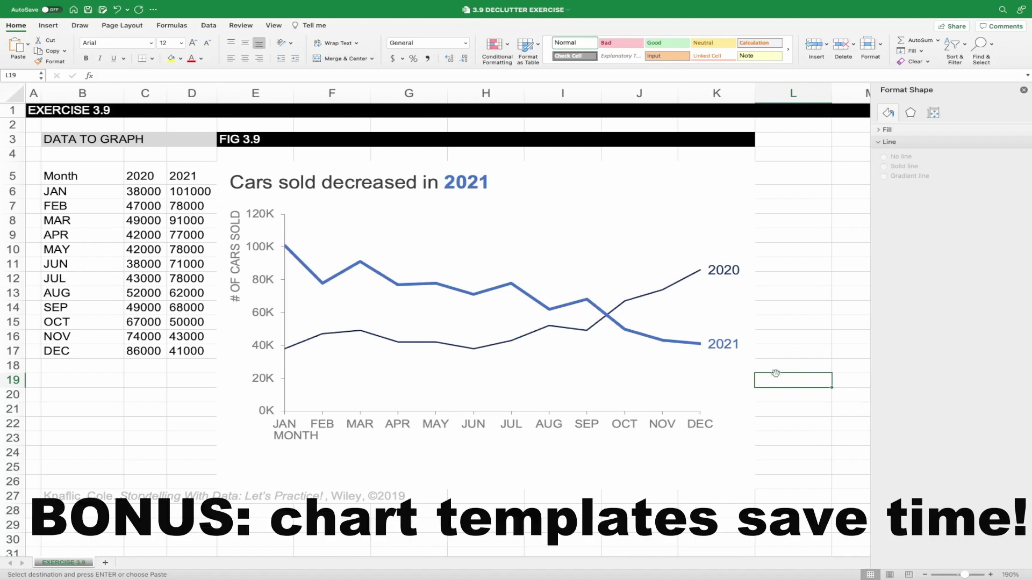
Save the chart as the template 'clean lines.crtx' in Chart Templates
right_click(676, 225)
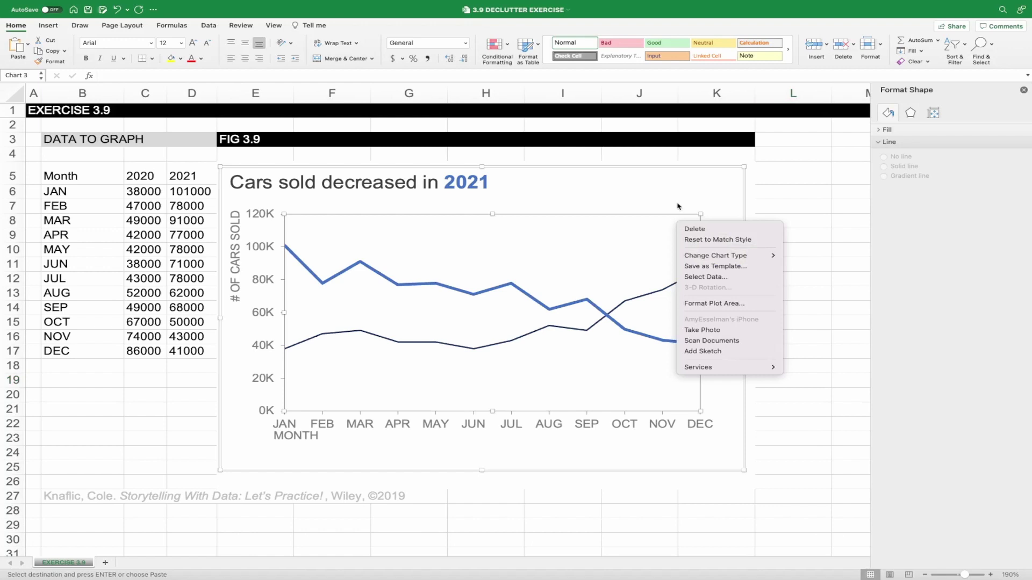
click(696, 267)
text(clean lines.crtx)
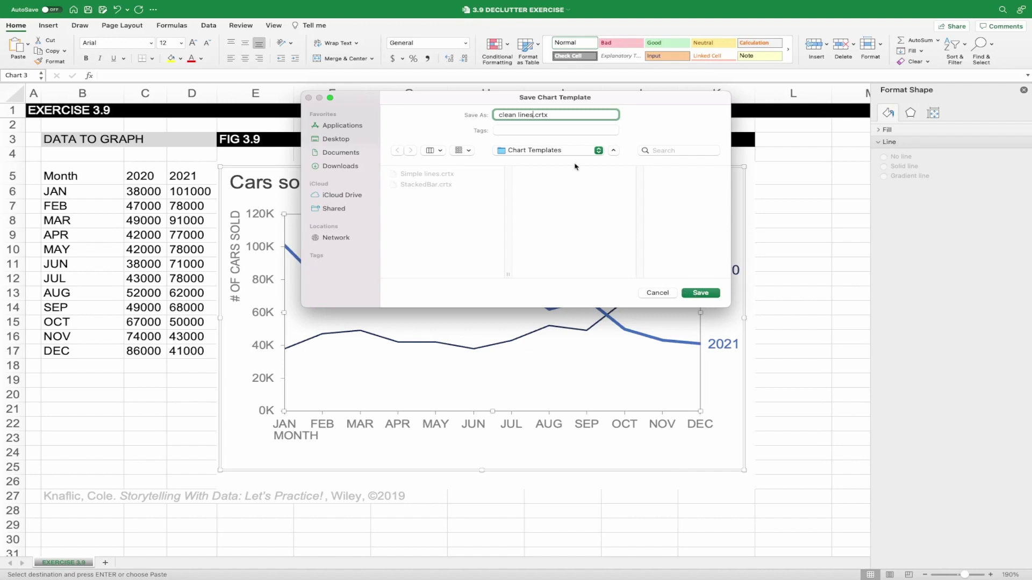
click(701, 293)
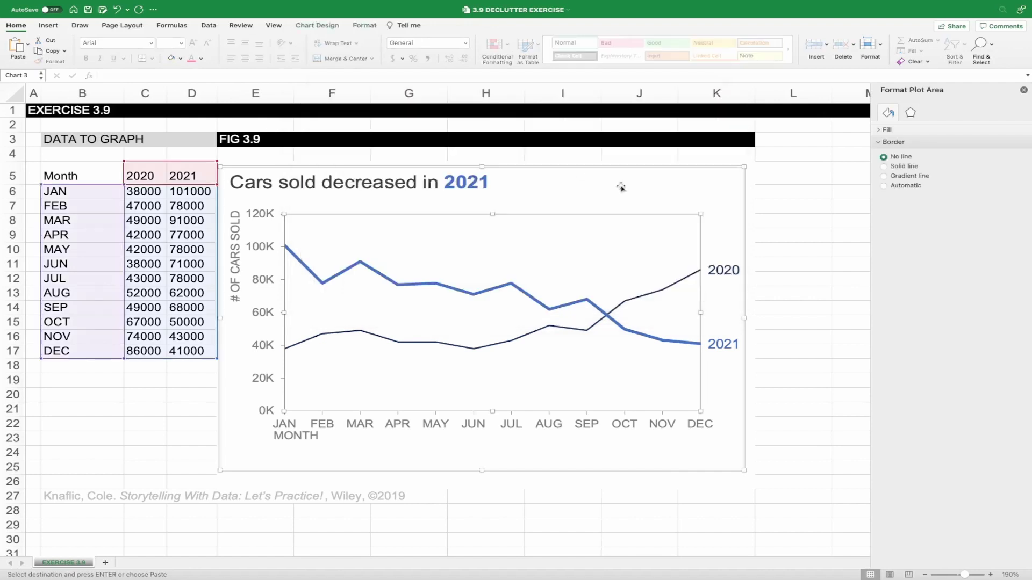
Select the monthly 2020/2021 sales figures and insert a chart from the clean lines template
drag(59, 192, 185, 352)
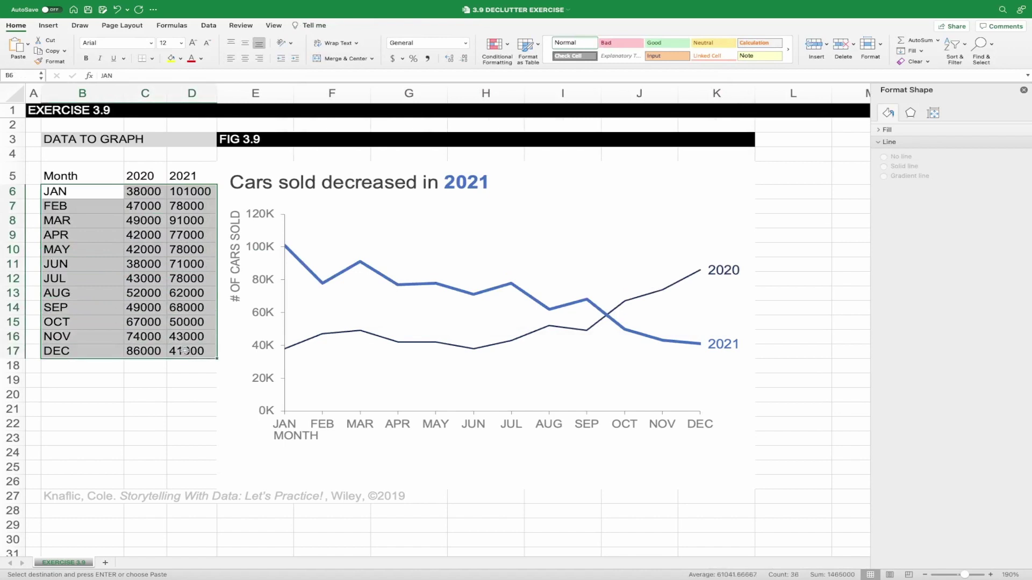
click(132, 5)
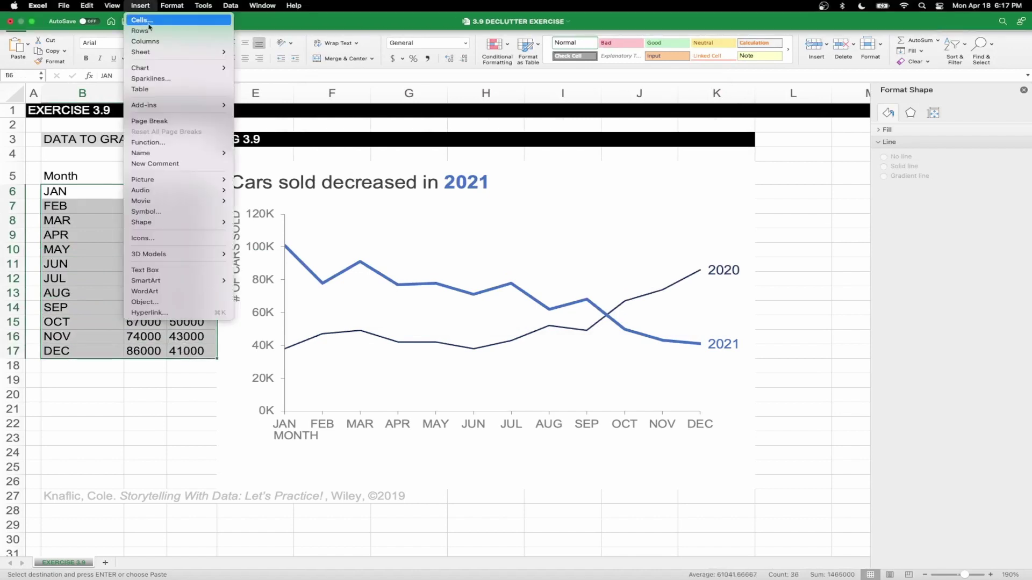
mouse_move(156, 68)
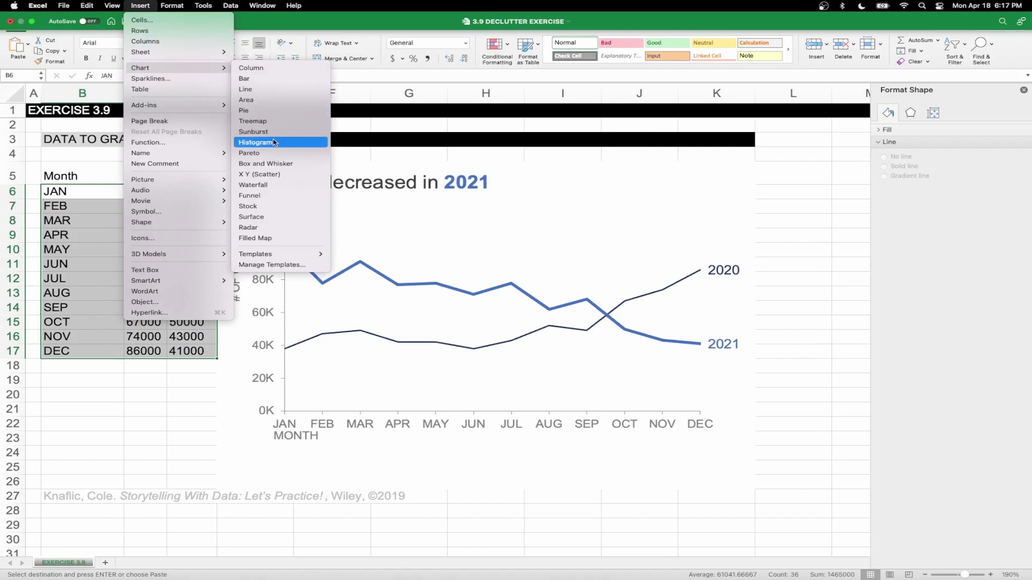
mouse_move(296, 258)
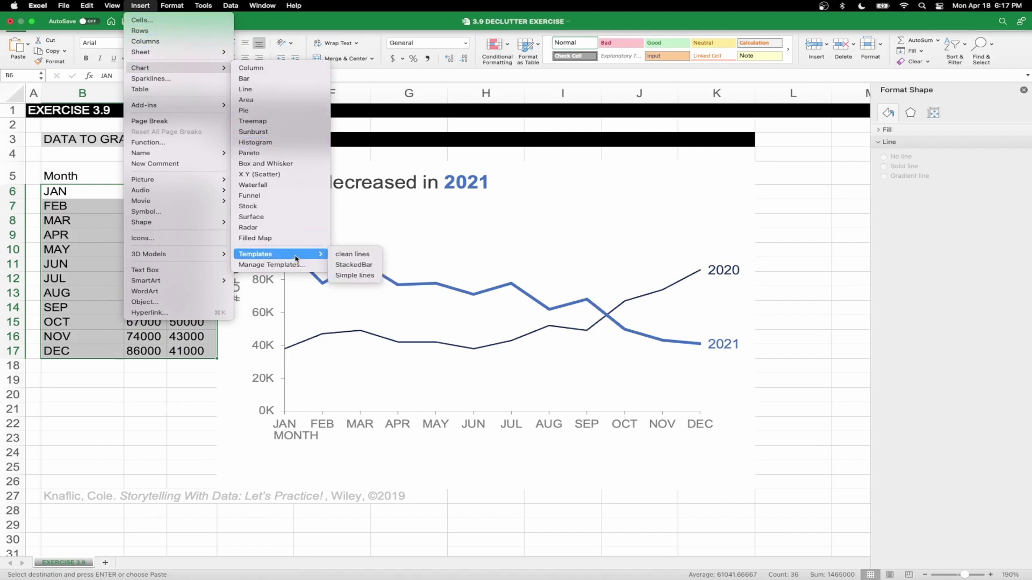
click(352, 255)
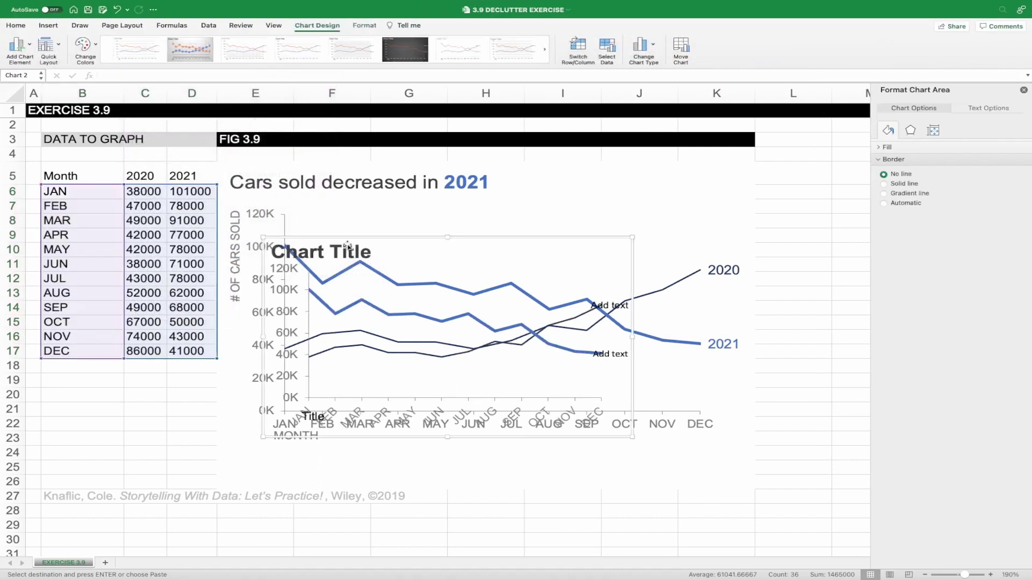